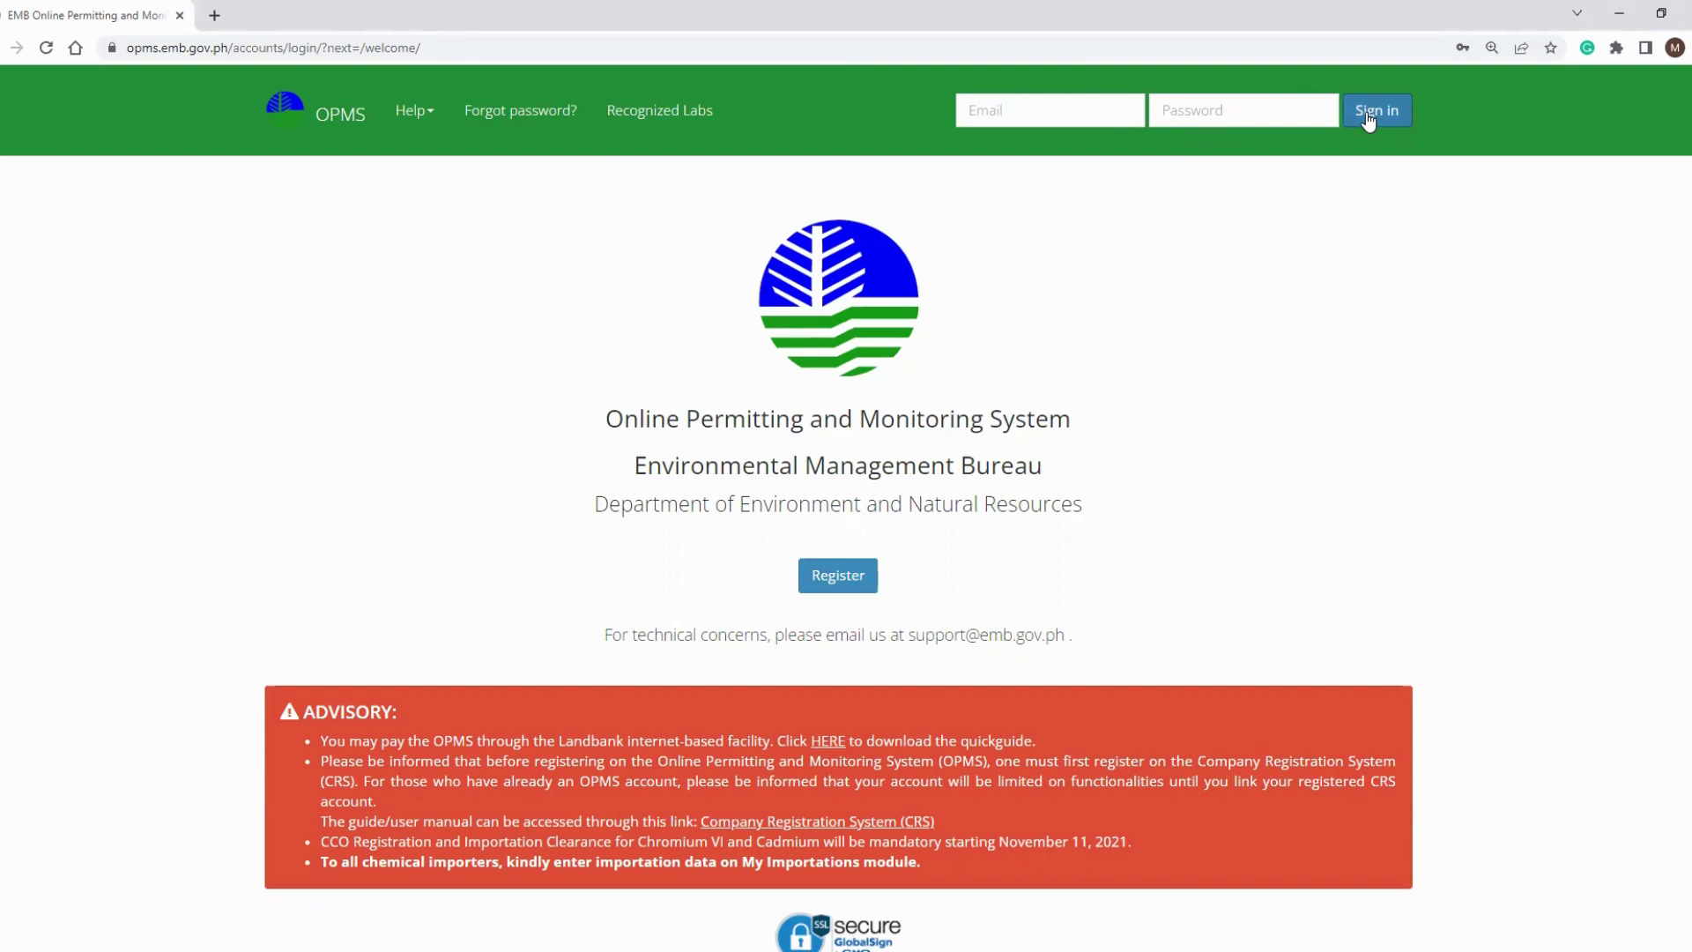
# Open the registration form and enter the applicant's first and last name and company 'Company XYZ'.
pyautogui.click(850, 577)
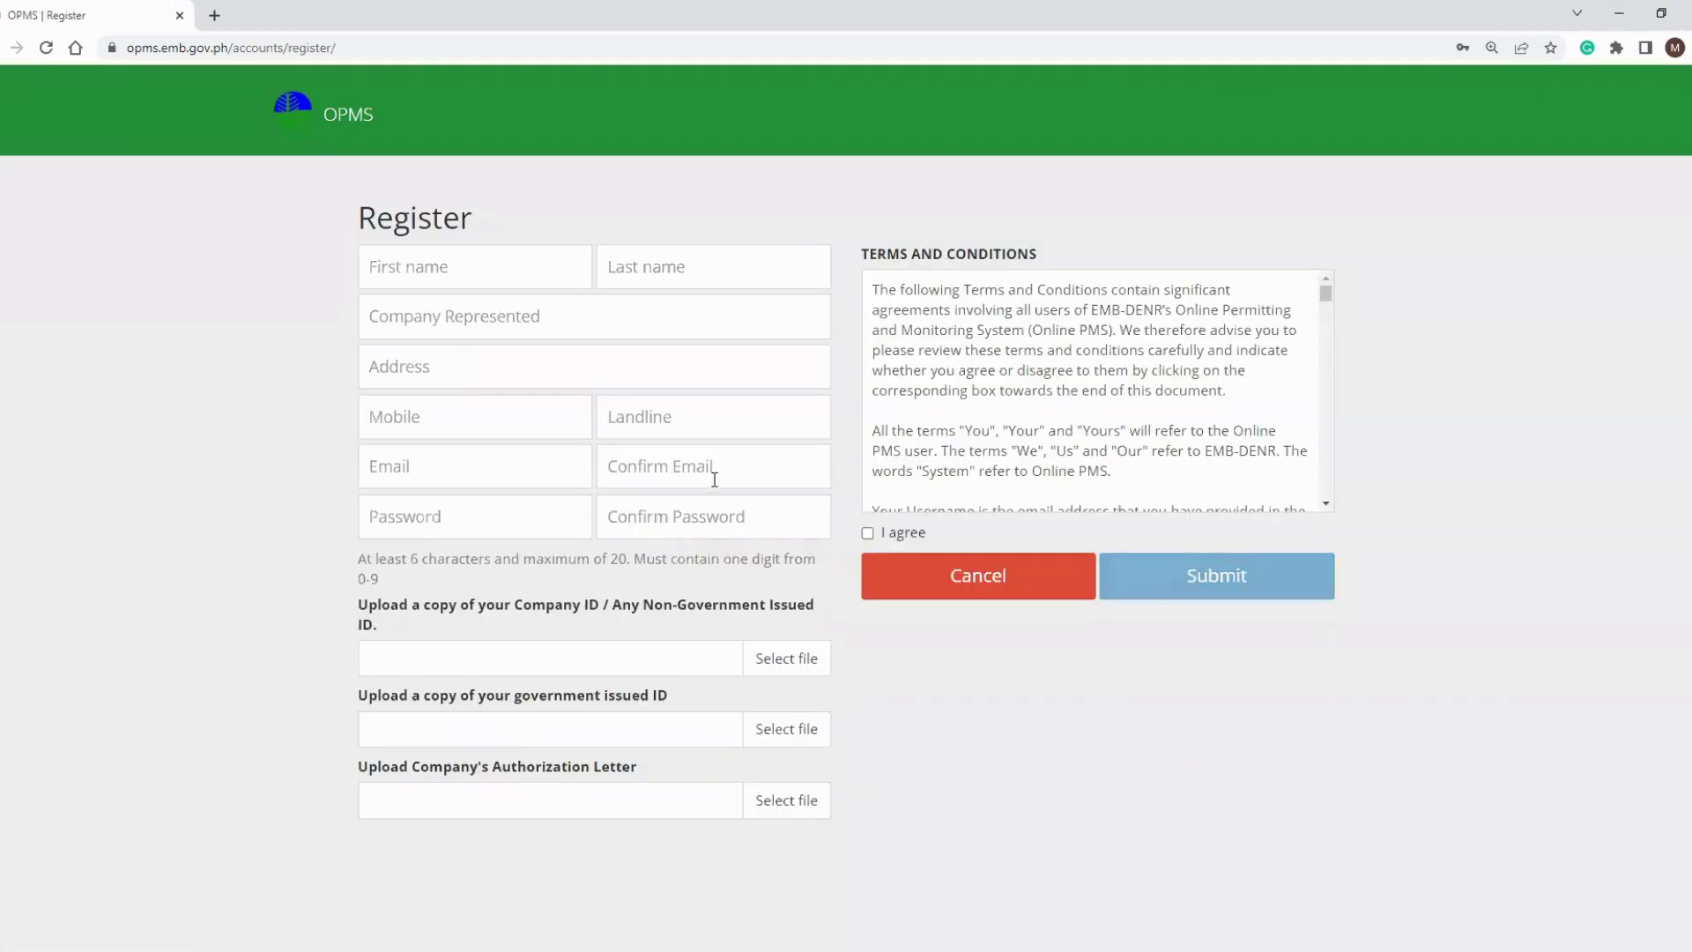
pyautogui.click(550, 276)
pyautogui.write('Juanito')
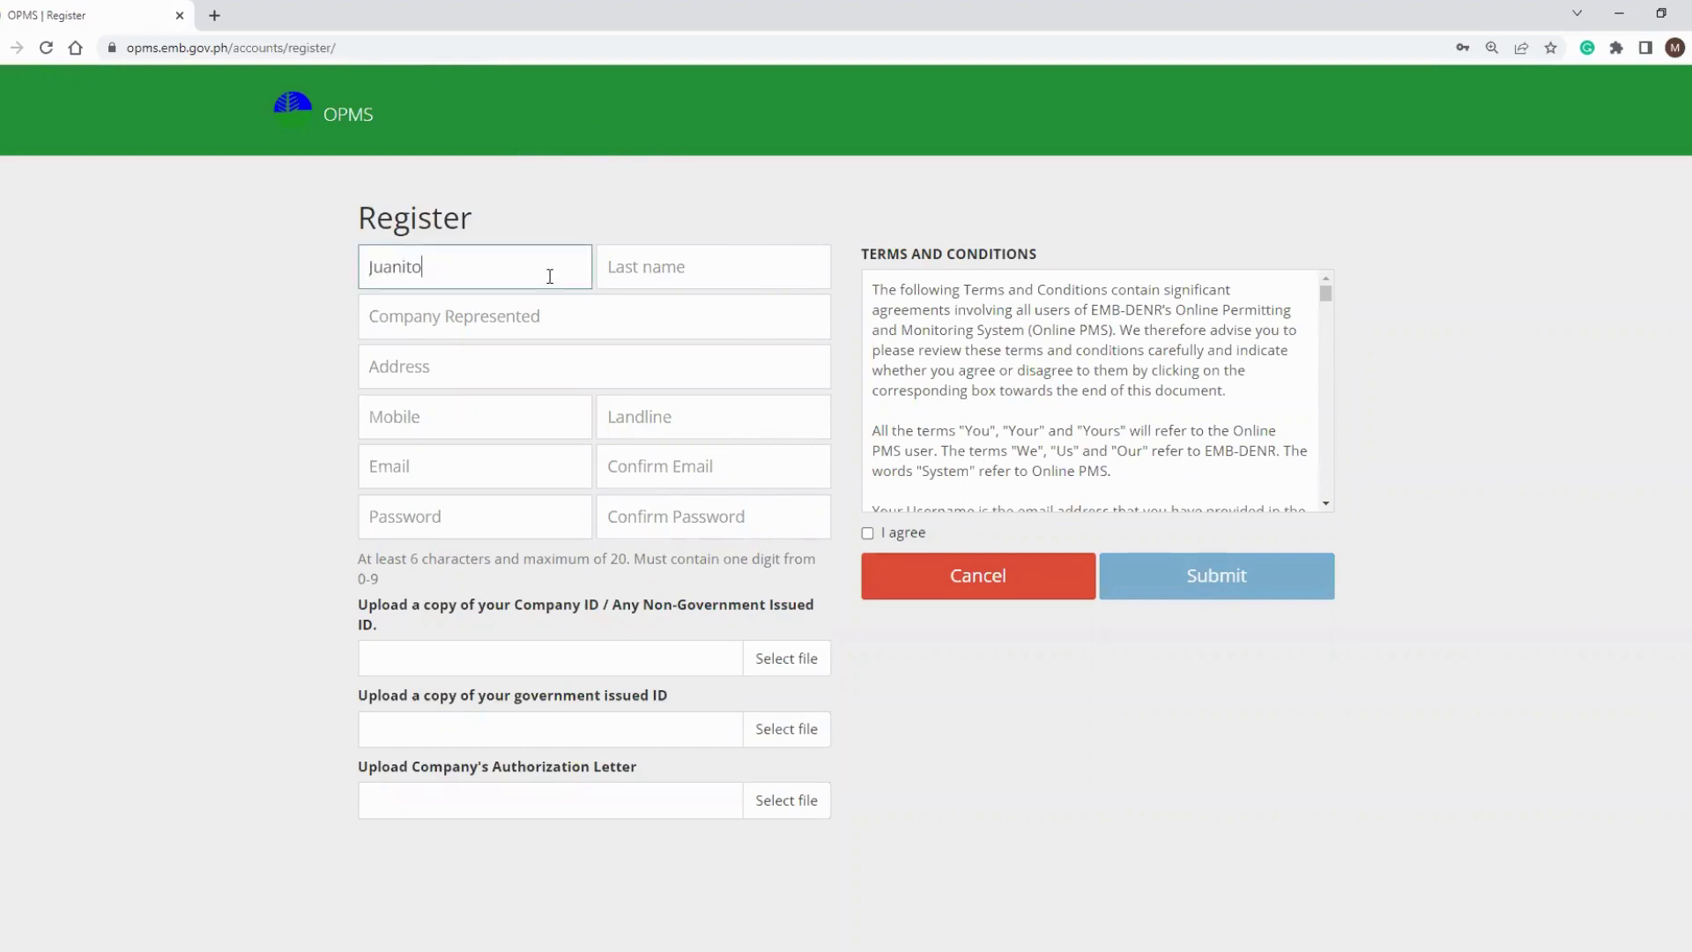
pyautogui.press('Tab')
pyautogui.write('Dela Cruz')
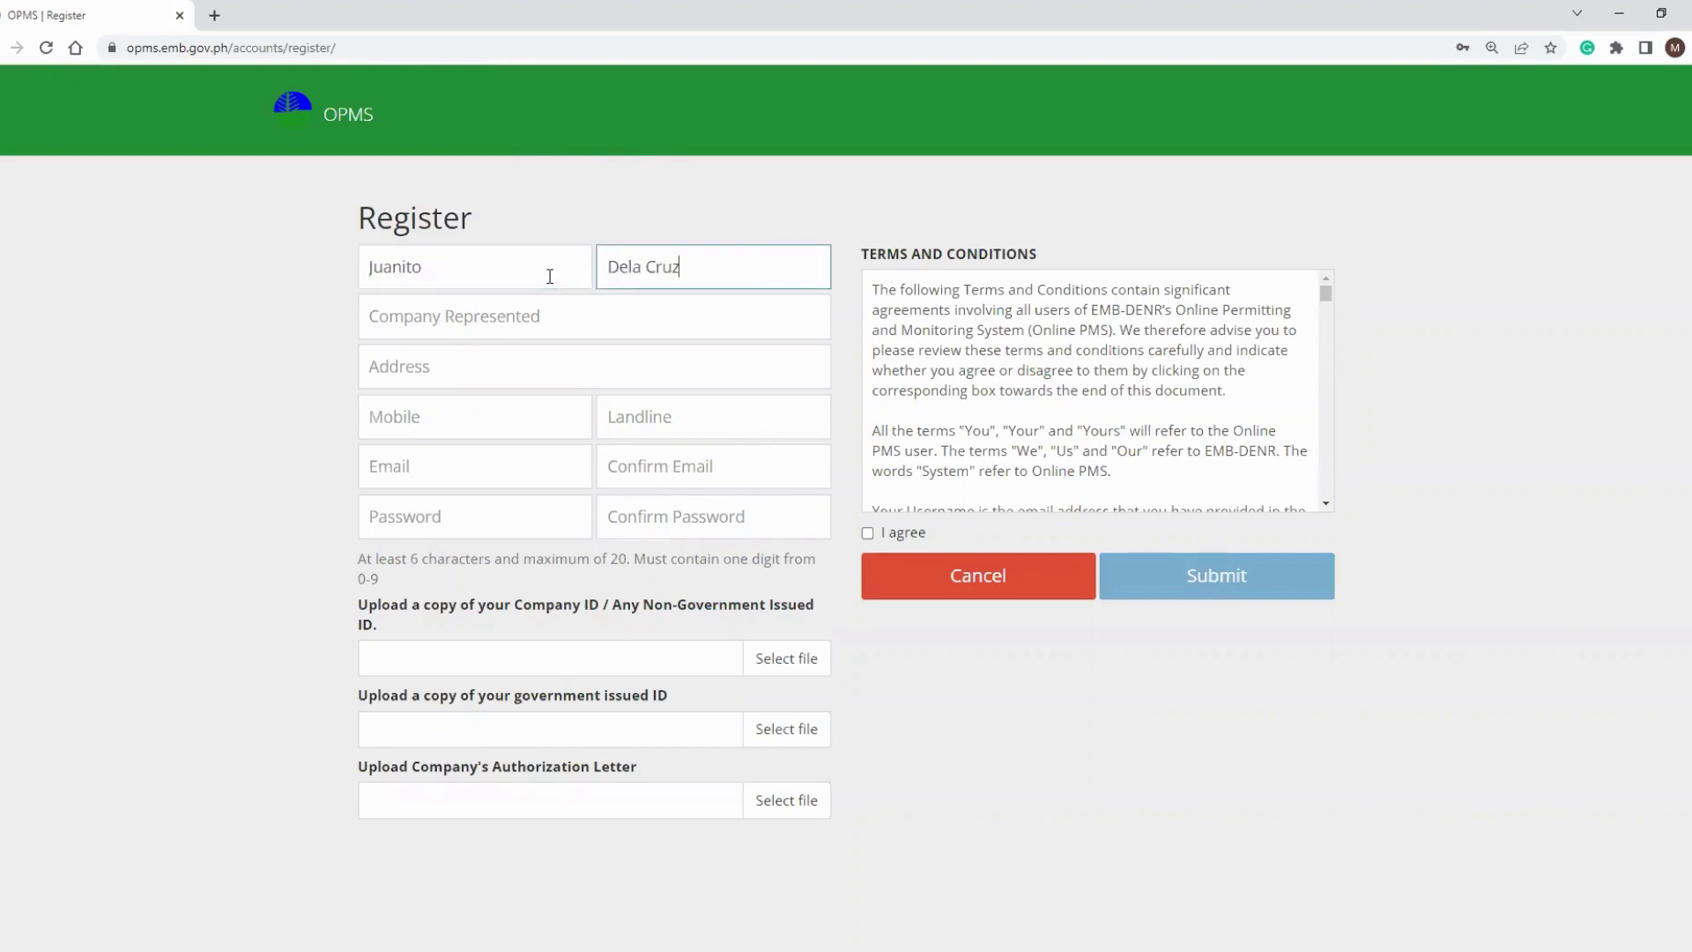
pyautogui.press('Tab')
pyautogui.write('Com')
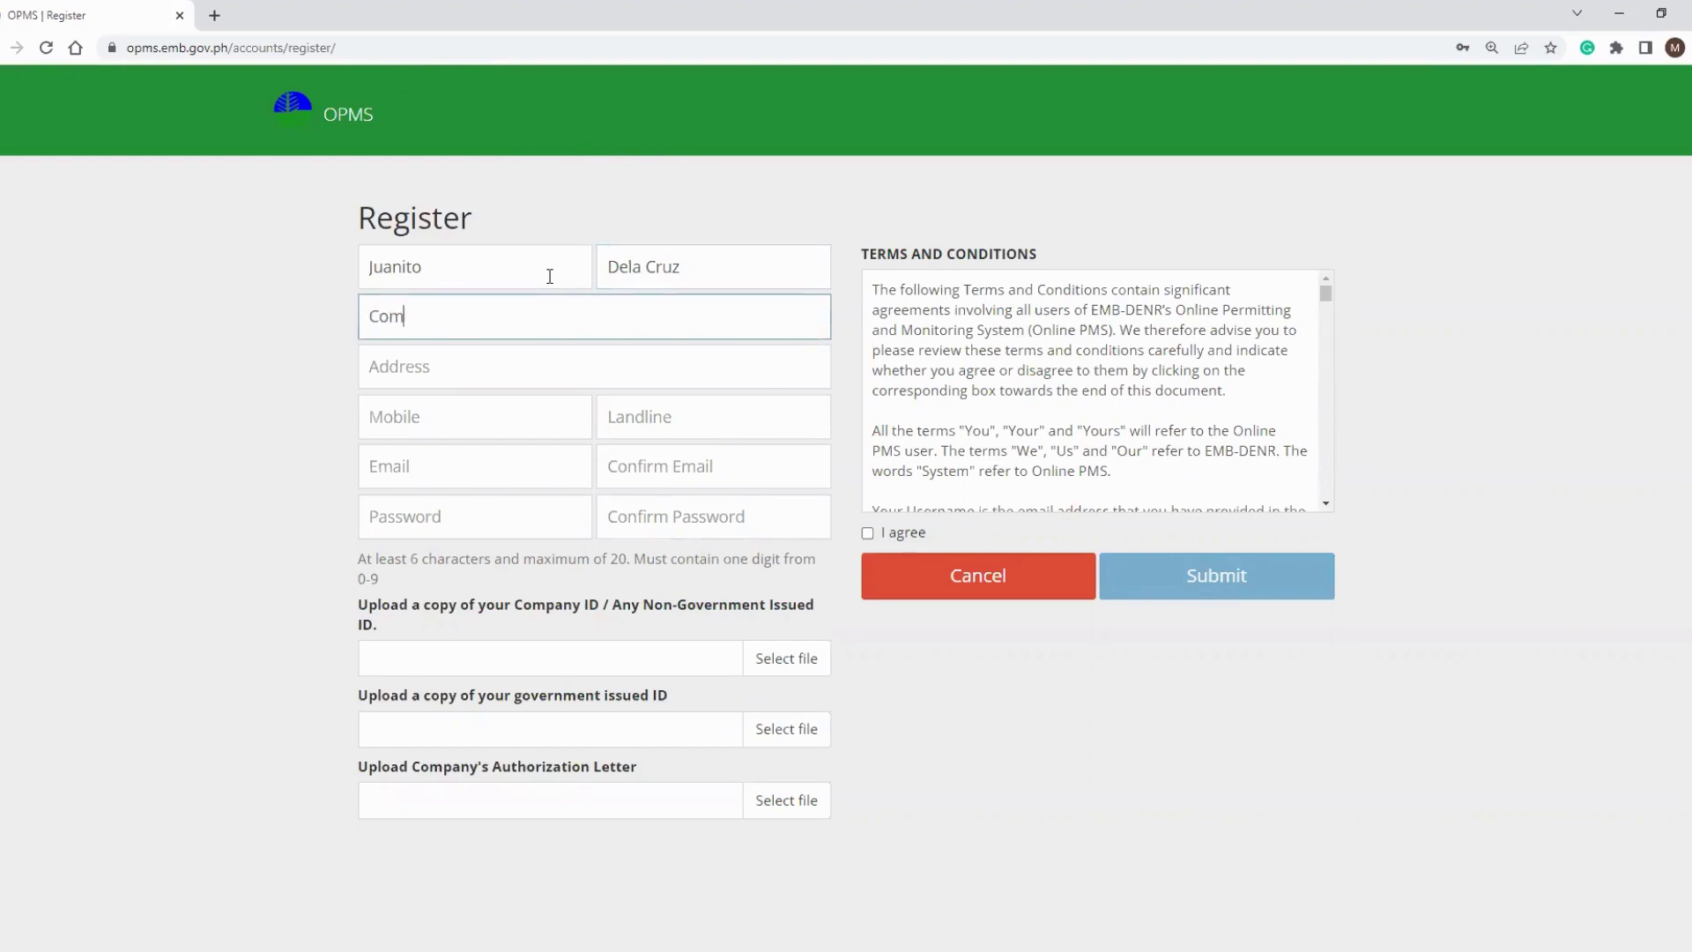
pyautogui.write('pany ZYZ')
pyautogui.press('BackSpace')
pyautogui.press('BackSpace')
pyautogui.press('BackSpace')
pyautogui.write('XYZ')
pyautogui.press('BackSpace')
pyautogui.press('BackSpace')
pyautogui.write('YZ')
# Fill in the company address, mobile number, e-mail with confirmation, and the account password with confirmation.
pyautogui.click(405, 373)
pyautogui.hotkey('ctrl', 'v')
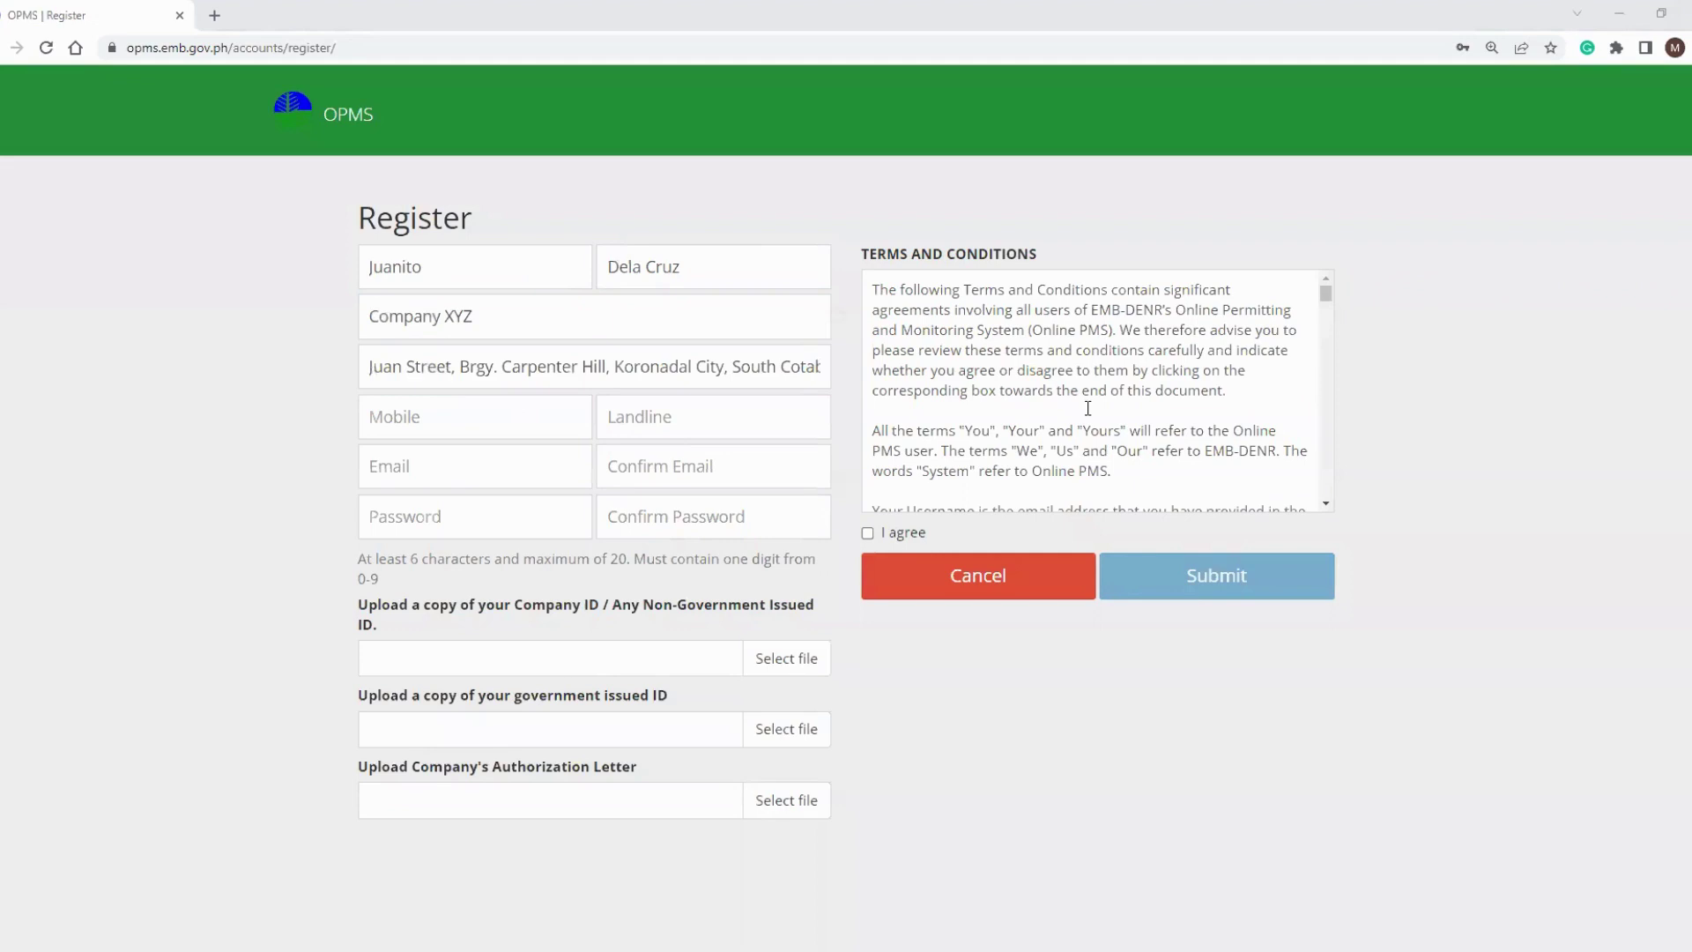
pyautogui.hotkey('ctrl', 'v')
pyautogui.hotkey('ctrl', 'v')
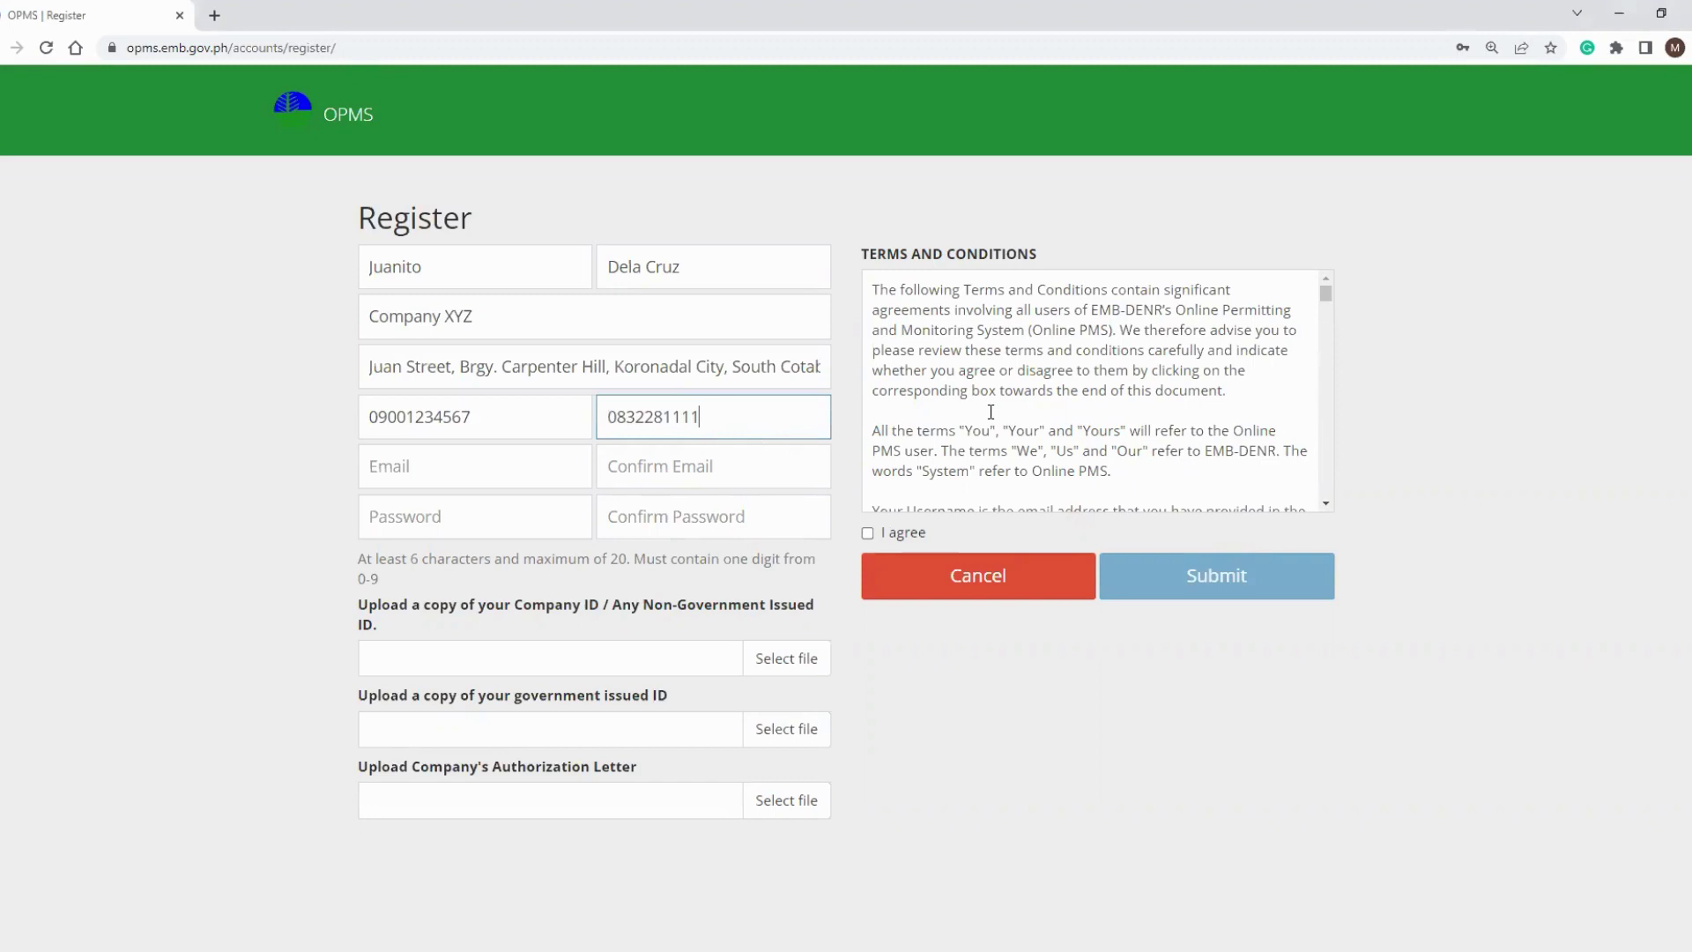
pyautogui.hotkey('alt', 'Tab')
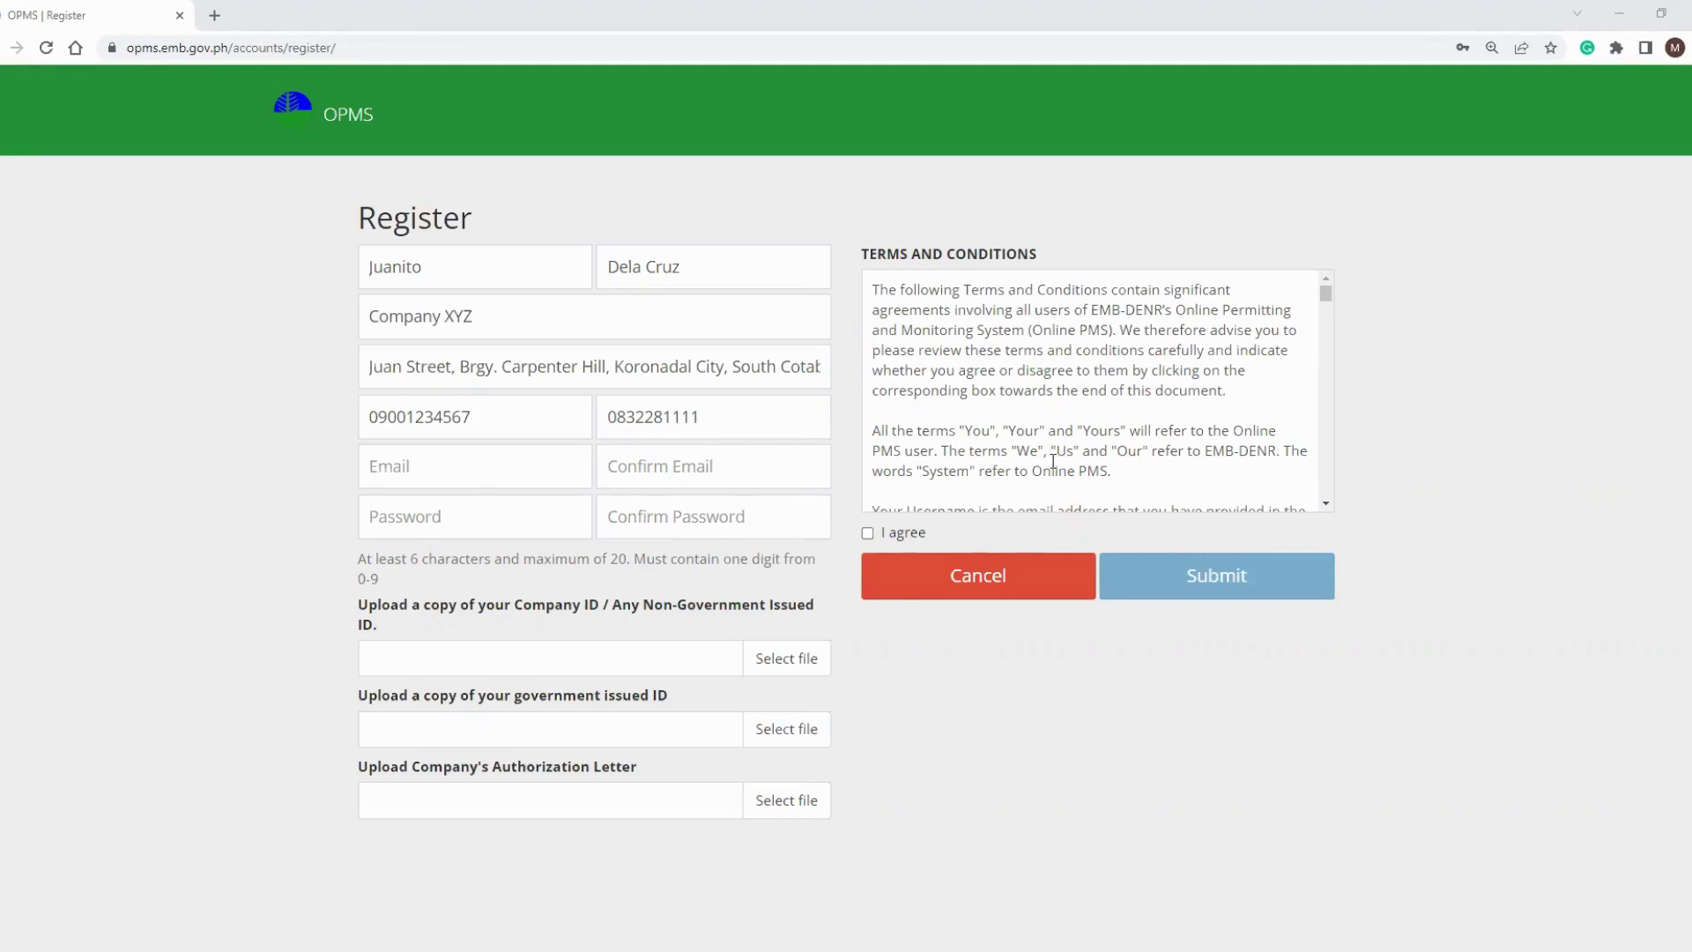
pyautogui.hotkey('ctrl', 'v')
pyautogui.click(685, 472)
pyautogui.hotkey('ctrl', 'v')
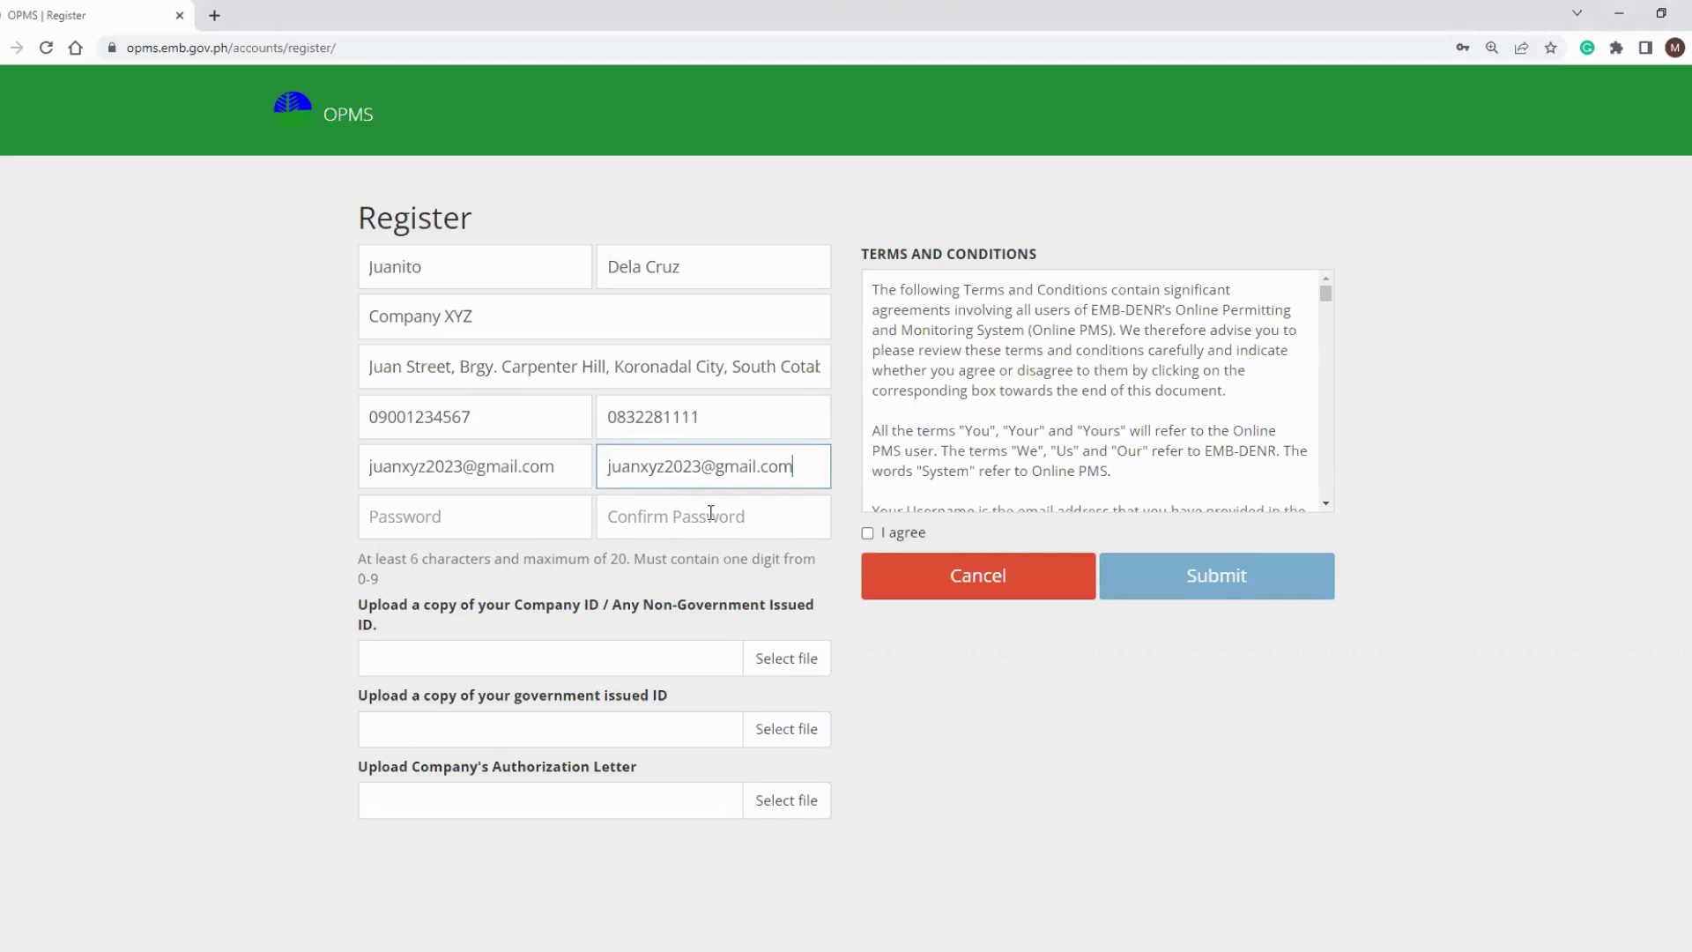
pyautogui.hotkey('alt', 'Tab')
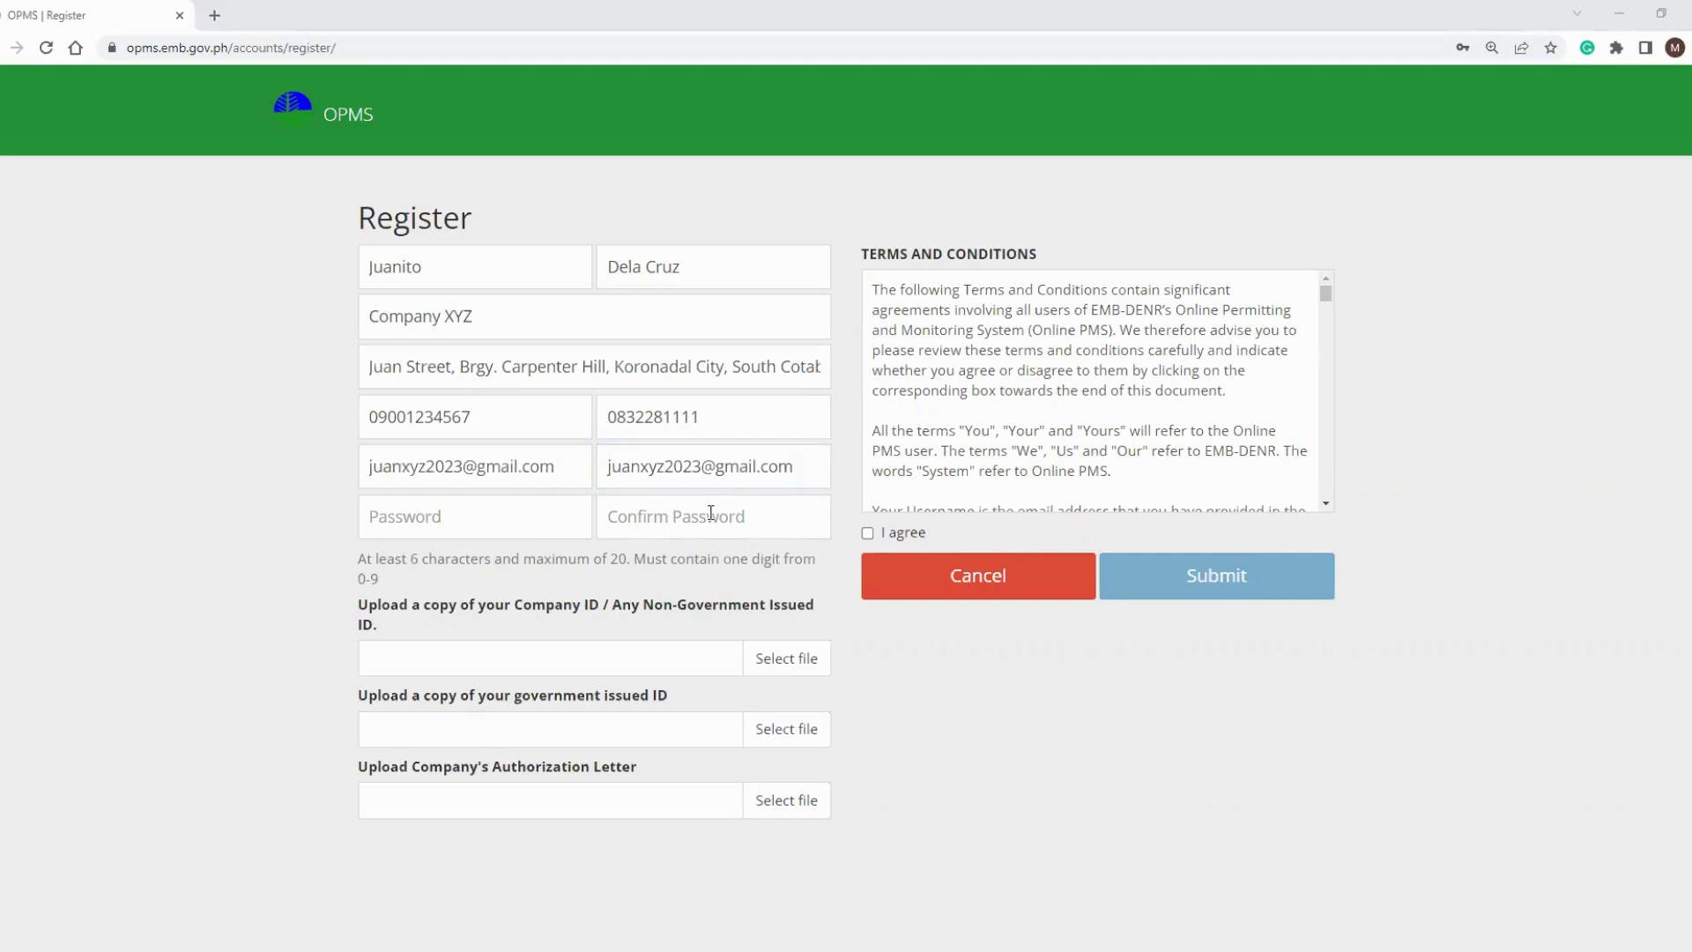
pyautogui.click(487, 535)
pyautogui.hotkey('ctrl', 'v')
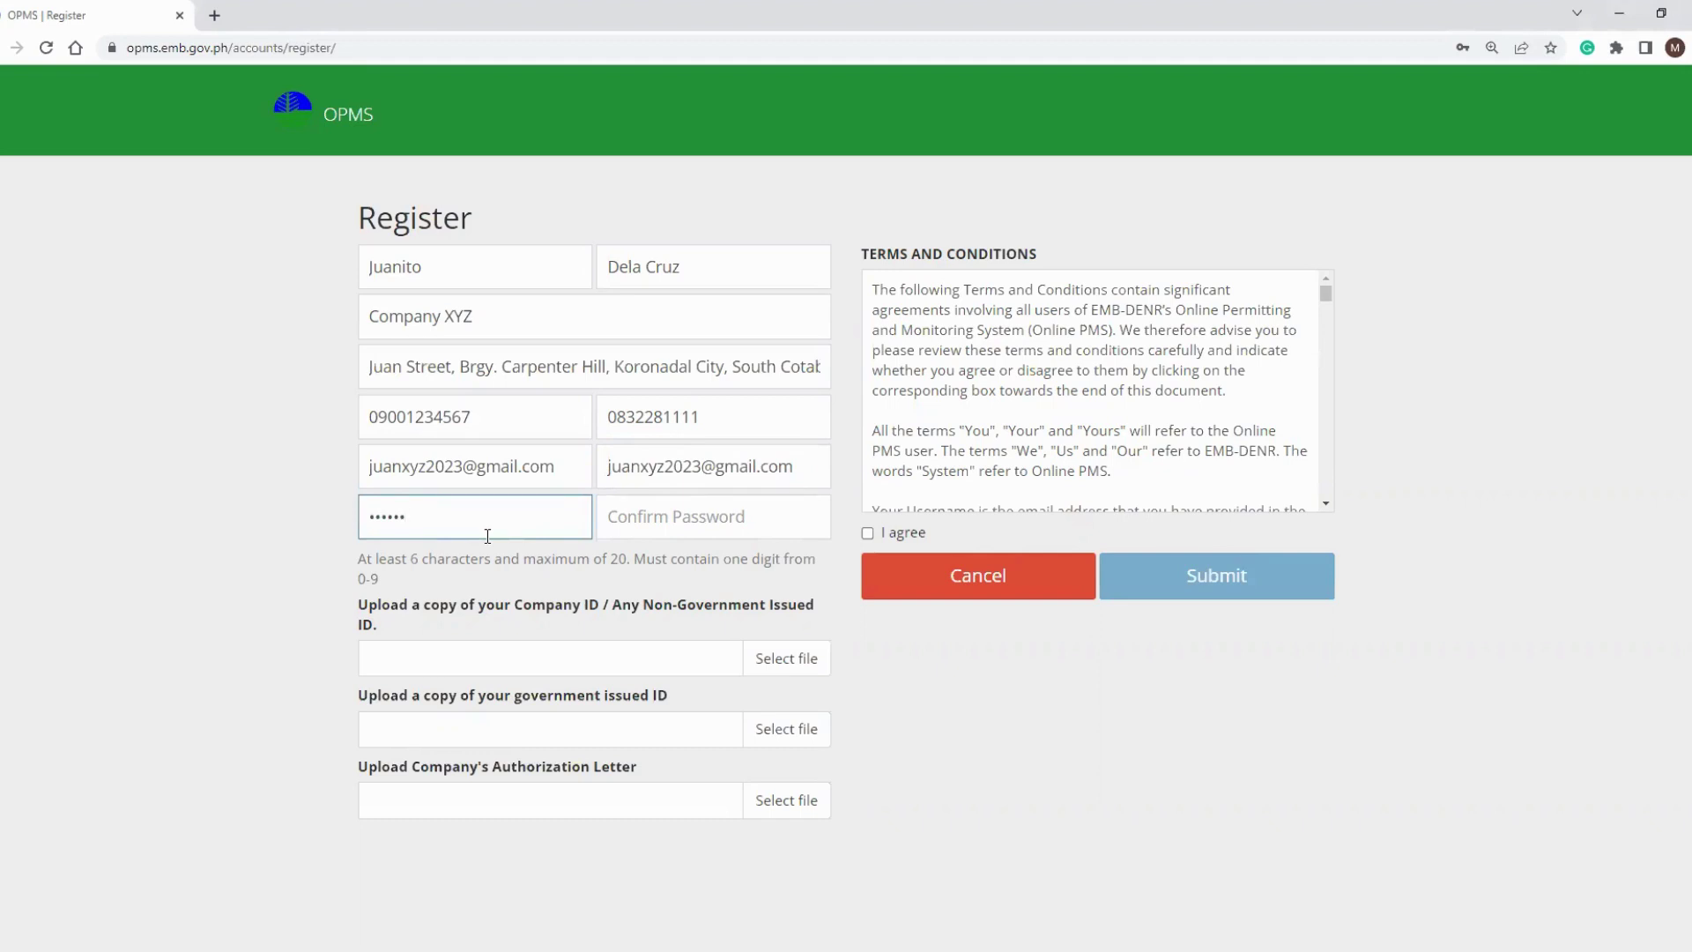
pyautogui.write('456')
pyautogui.press('Tab')
pyautogui.write('abc123456')
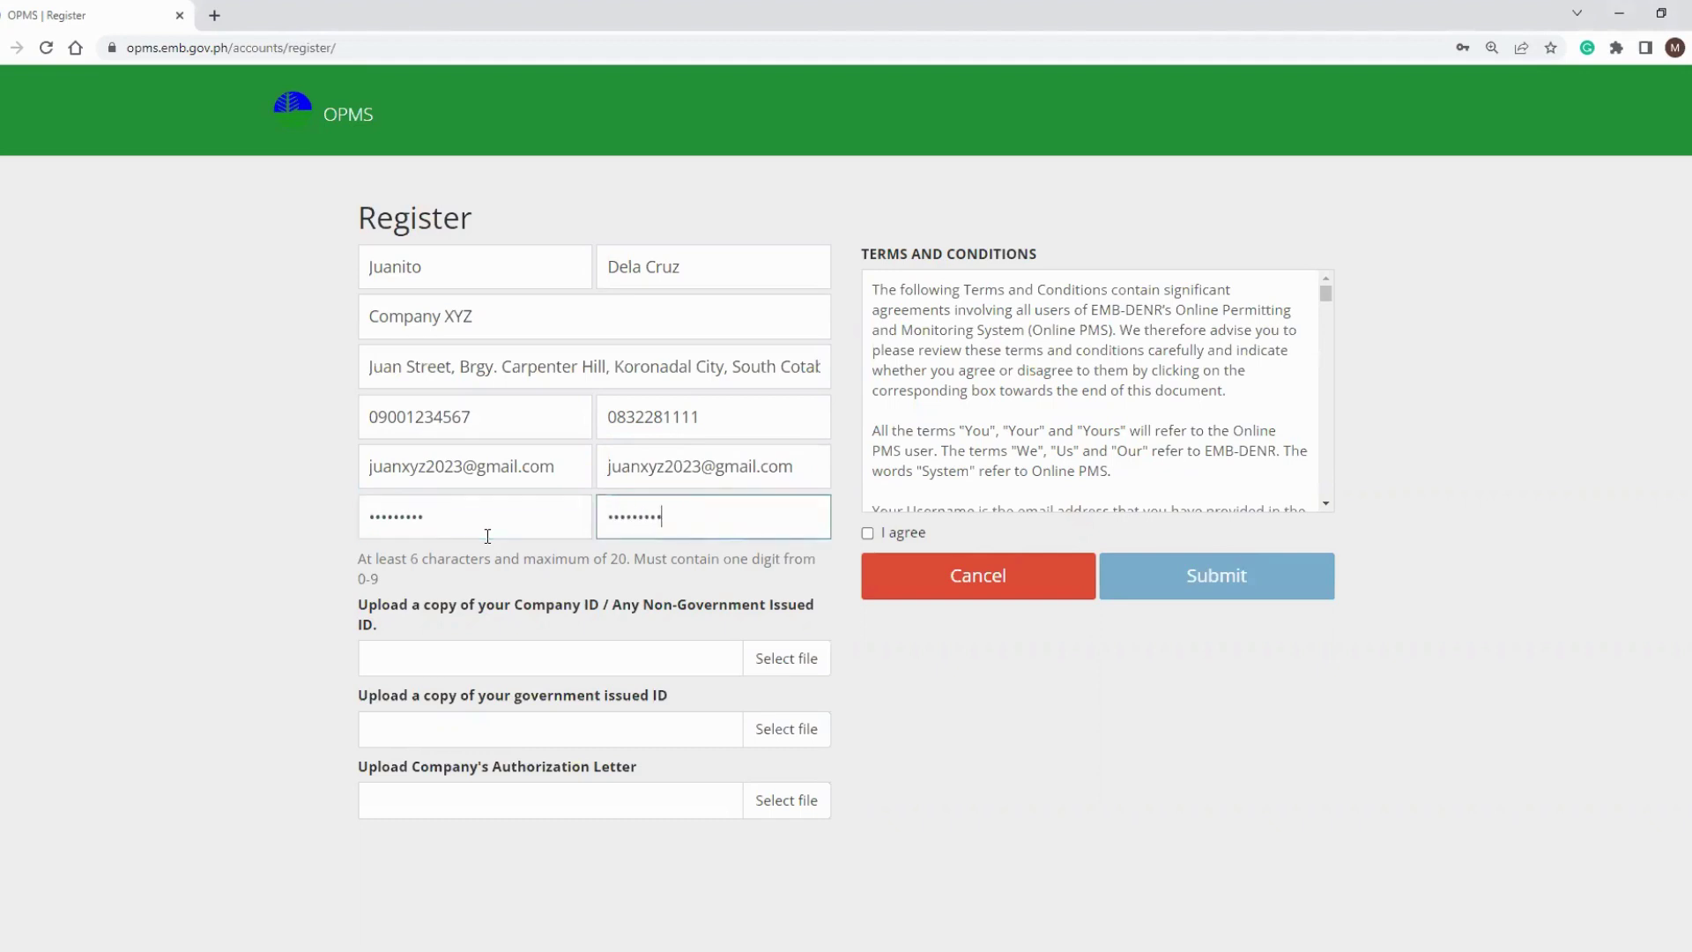
# Attach VALID ID.pdf as both the company ID and the government-issued ID.
pyautogui.click(786, 664)
pyautogui.click(431, 223)
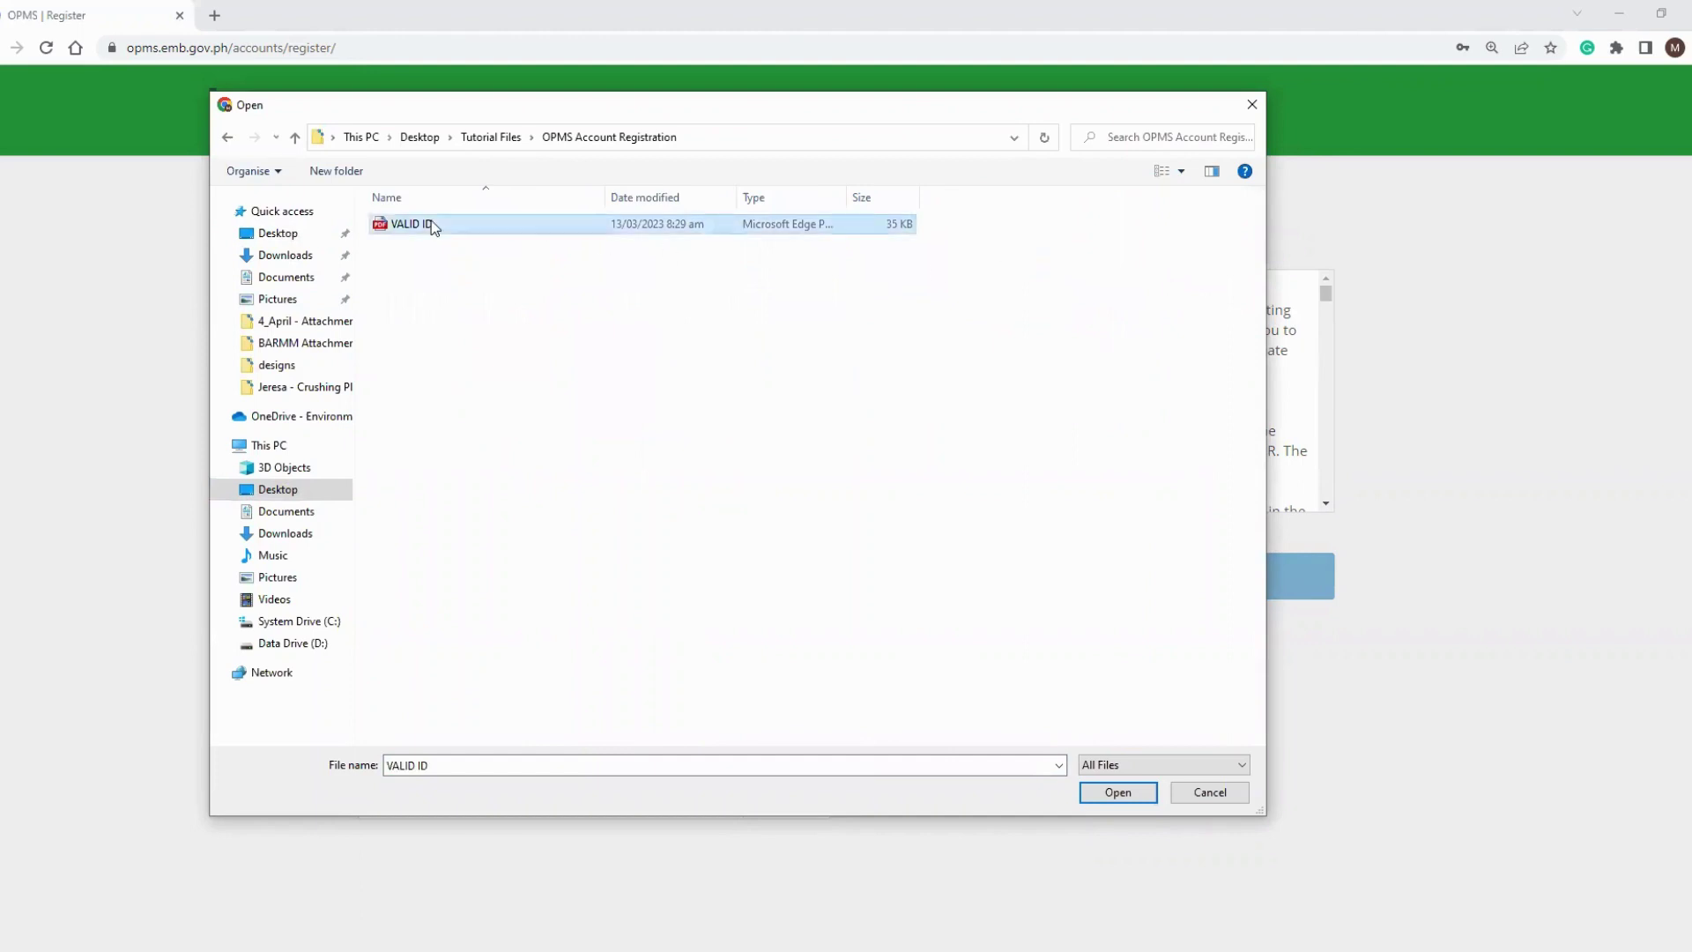
pyautogui.press('Return')
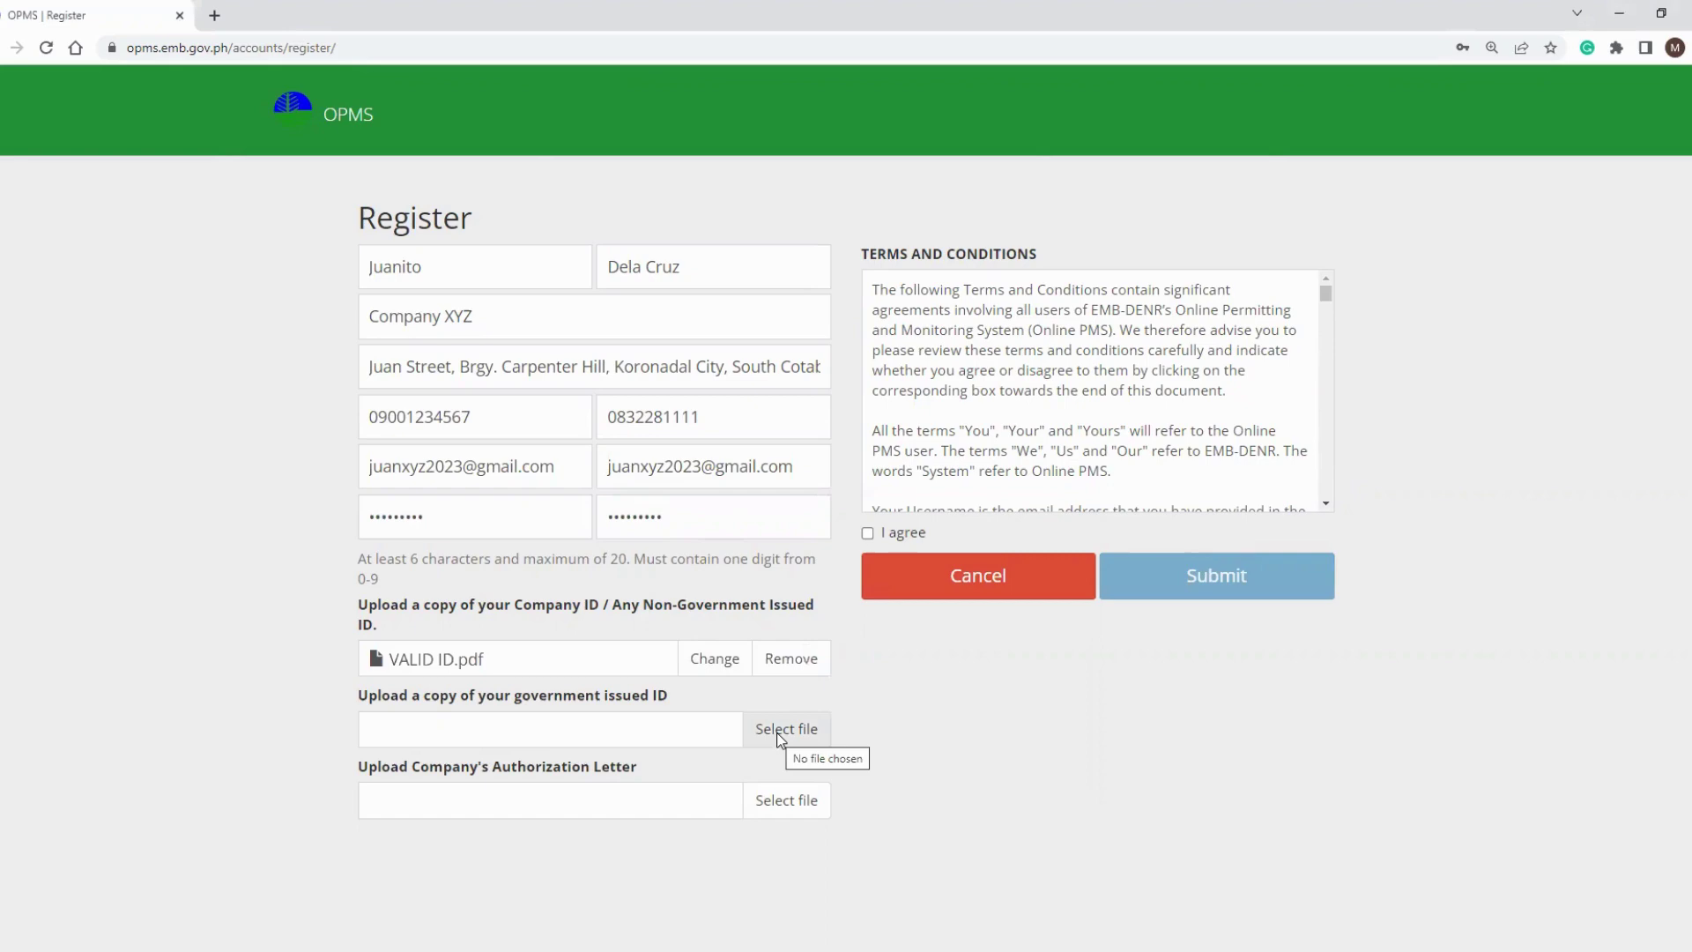
pyautogui.click(779, 738)
pyautogui.click(430, 227)
pyautogui.doubleClick(430, 227)
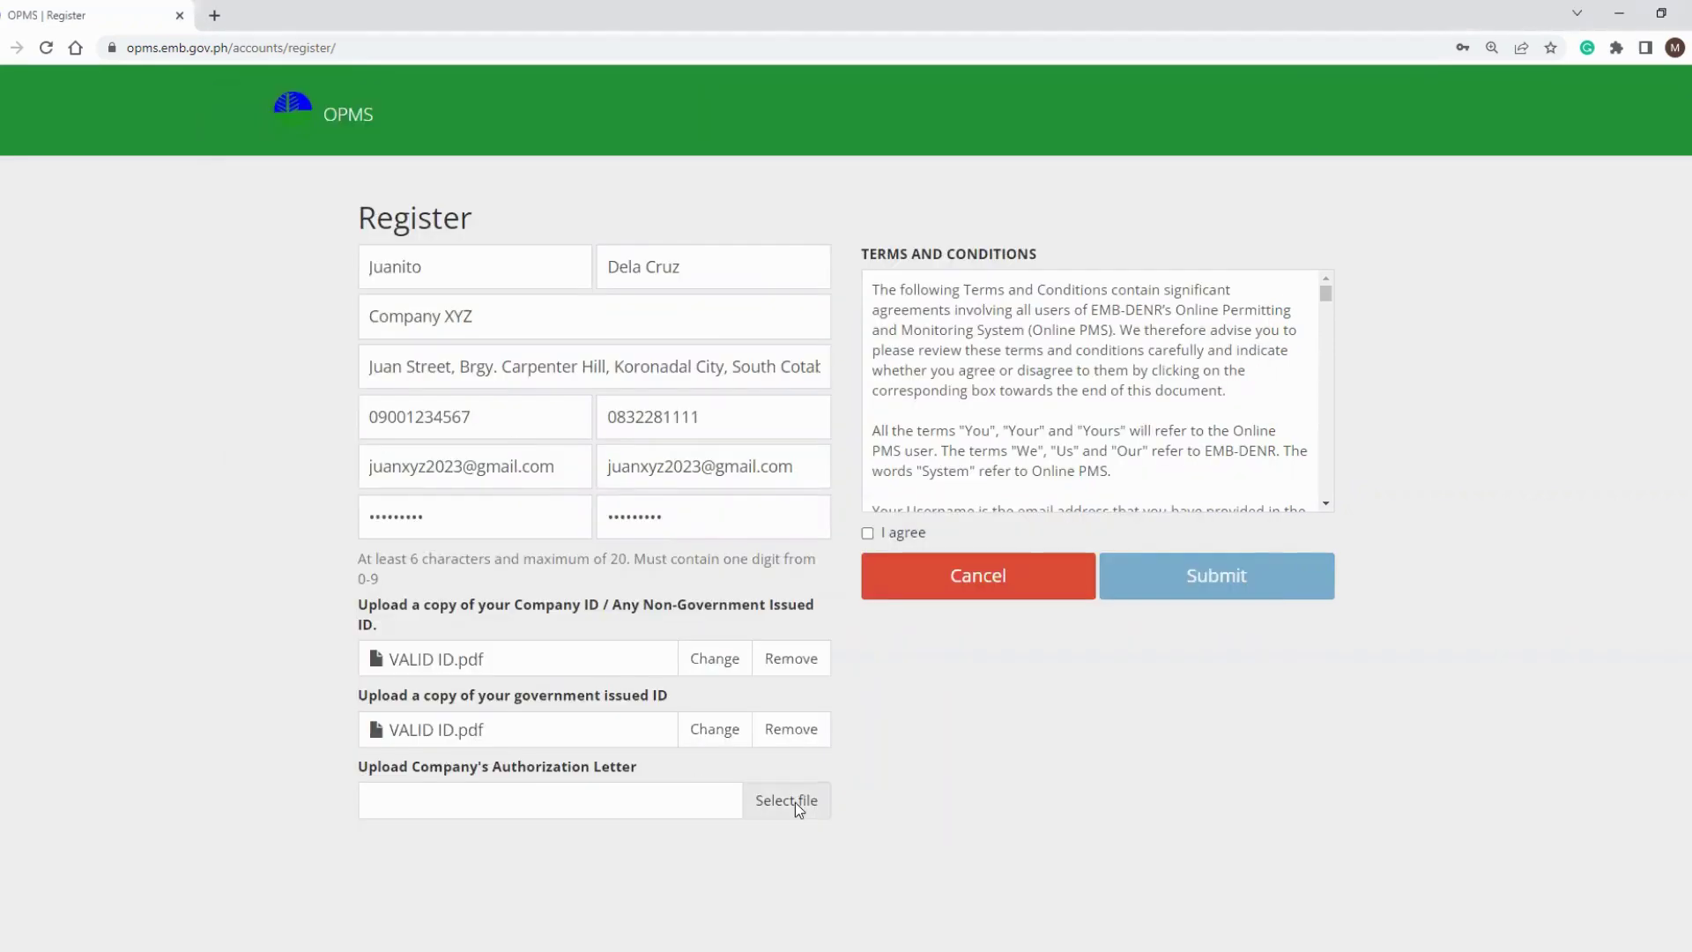
# Attach Authorization.pdf as the authorization letter, accept the terms, and submit the registration.
pyautogui.click(794, 802)
pyautogui.click(435, 228)
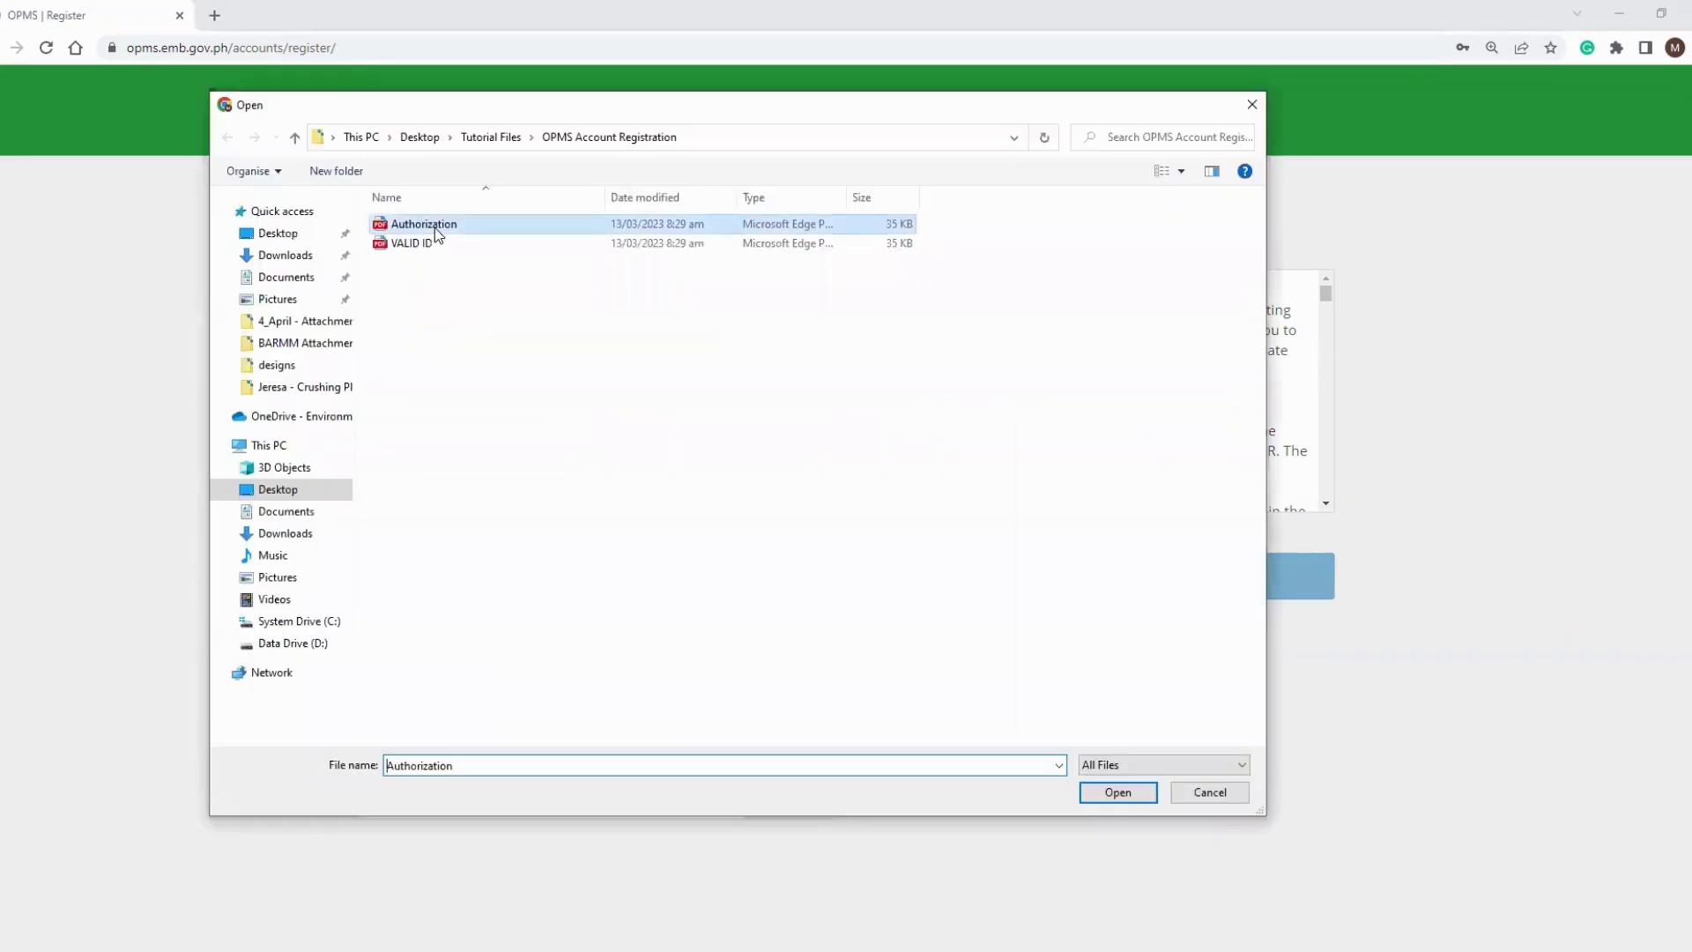
pyautogui.doubleClick(435, 227)
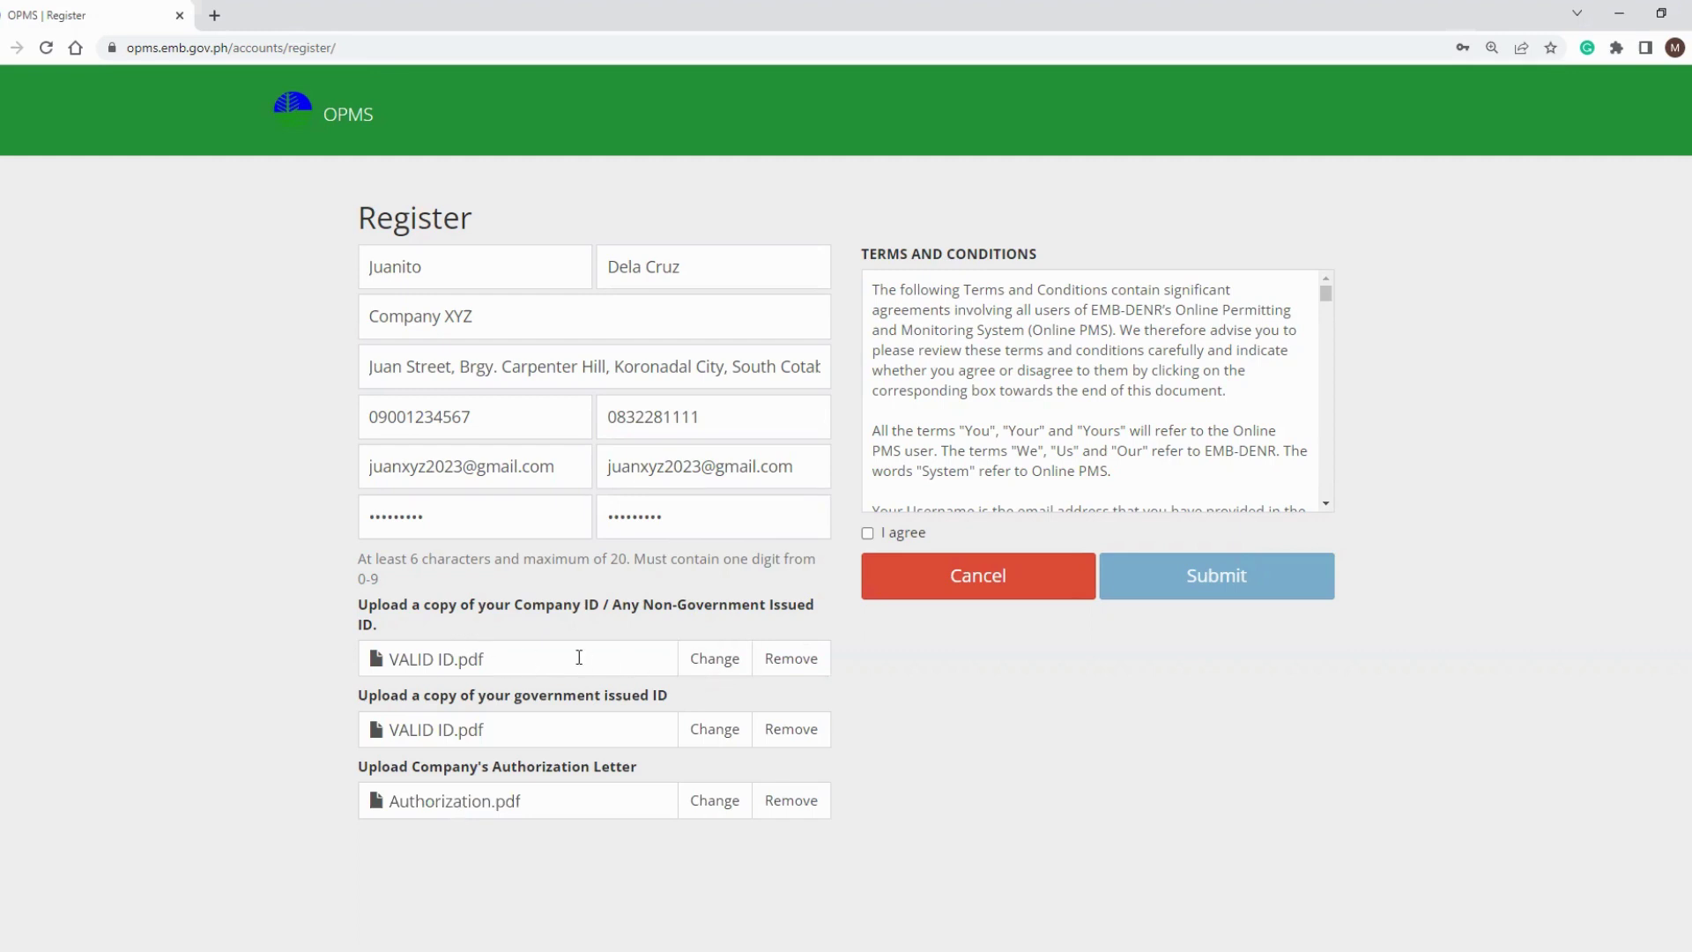
pyautogui.click(867, 534)
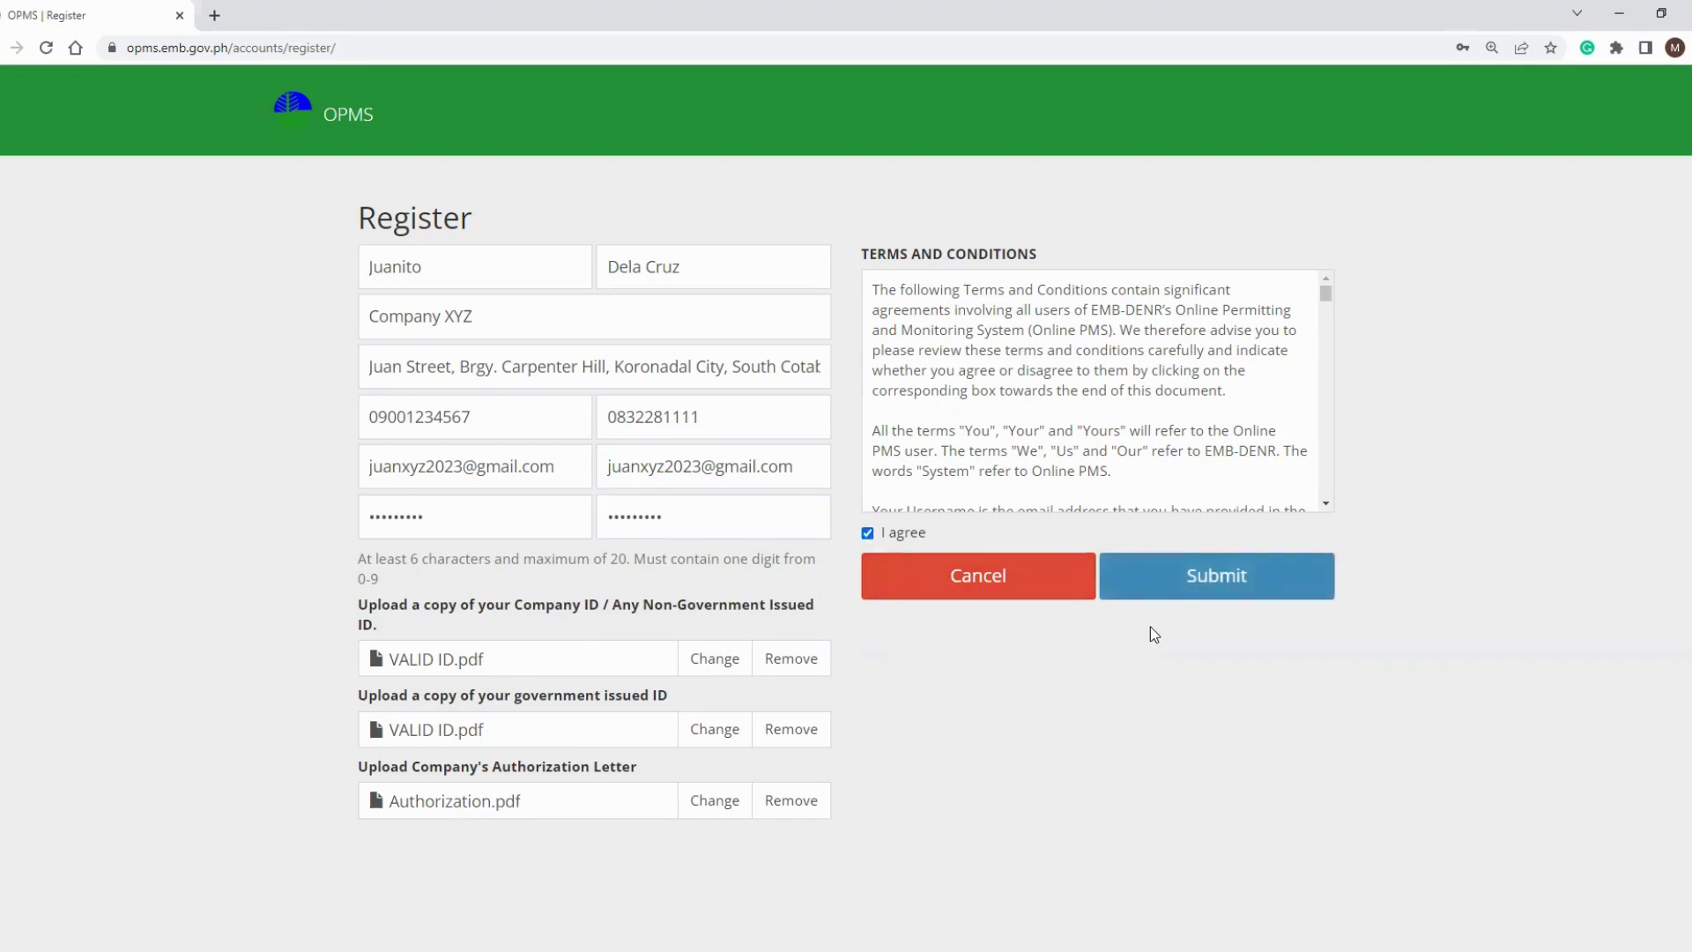
pyautogui.click(1235, 585)
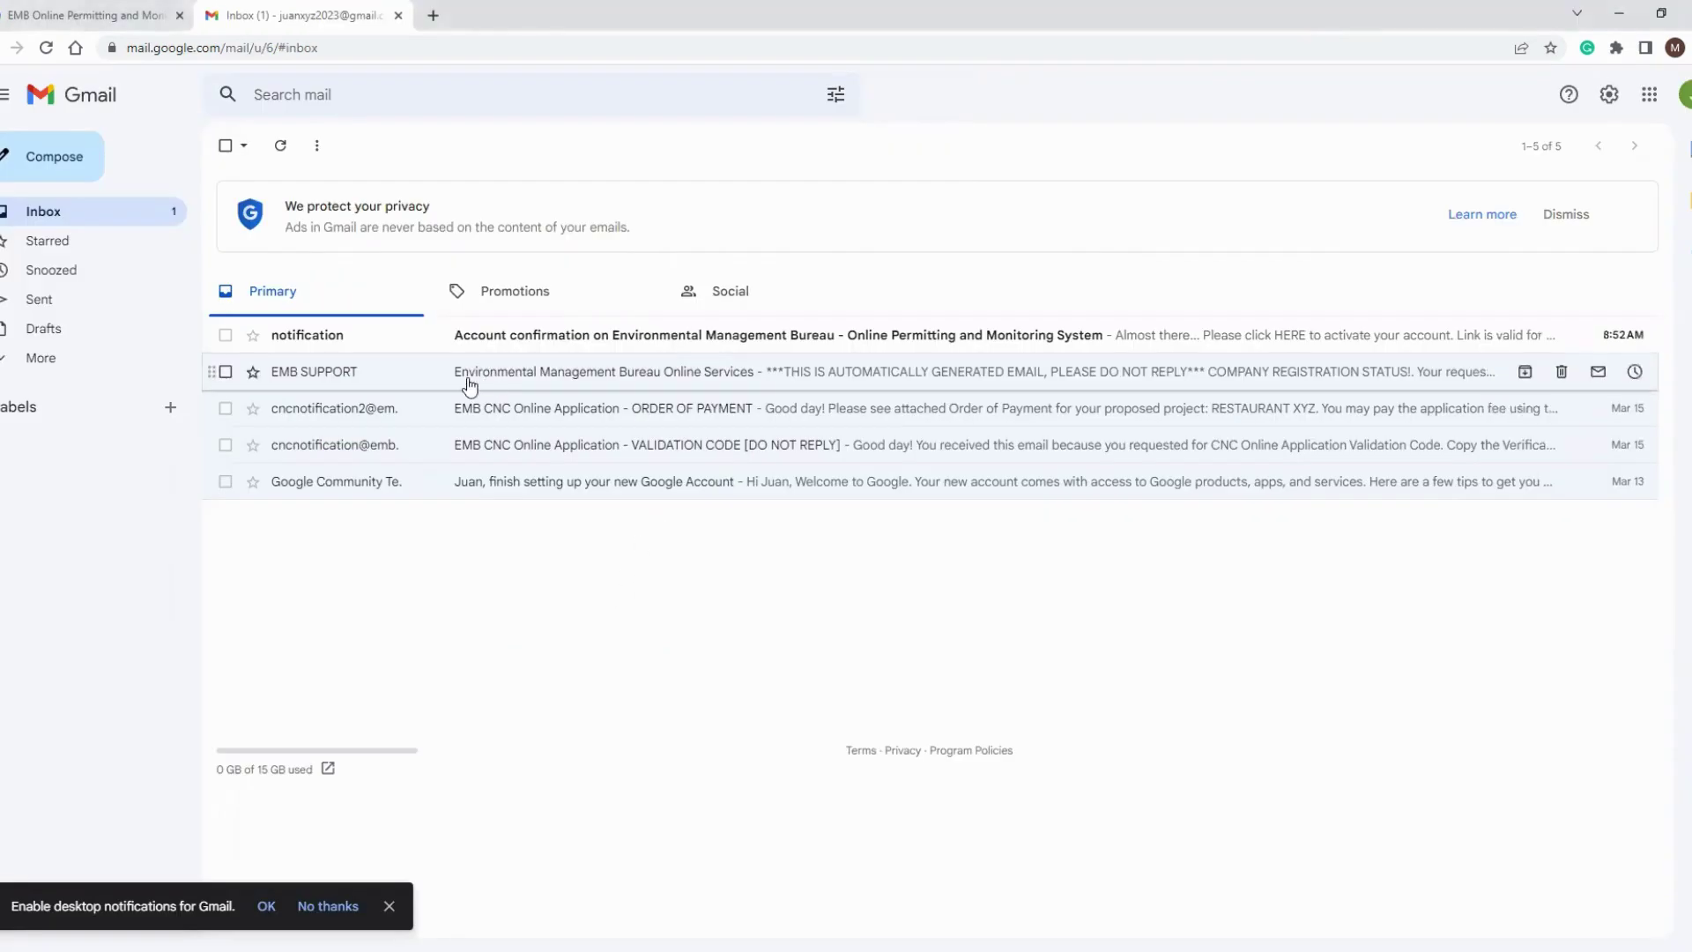
# Open the Gmail account confirmation email and follow its HERE activation link.
pyautogui.click(681, 340)
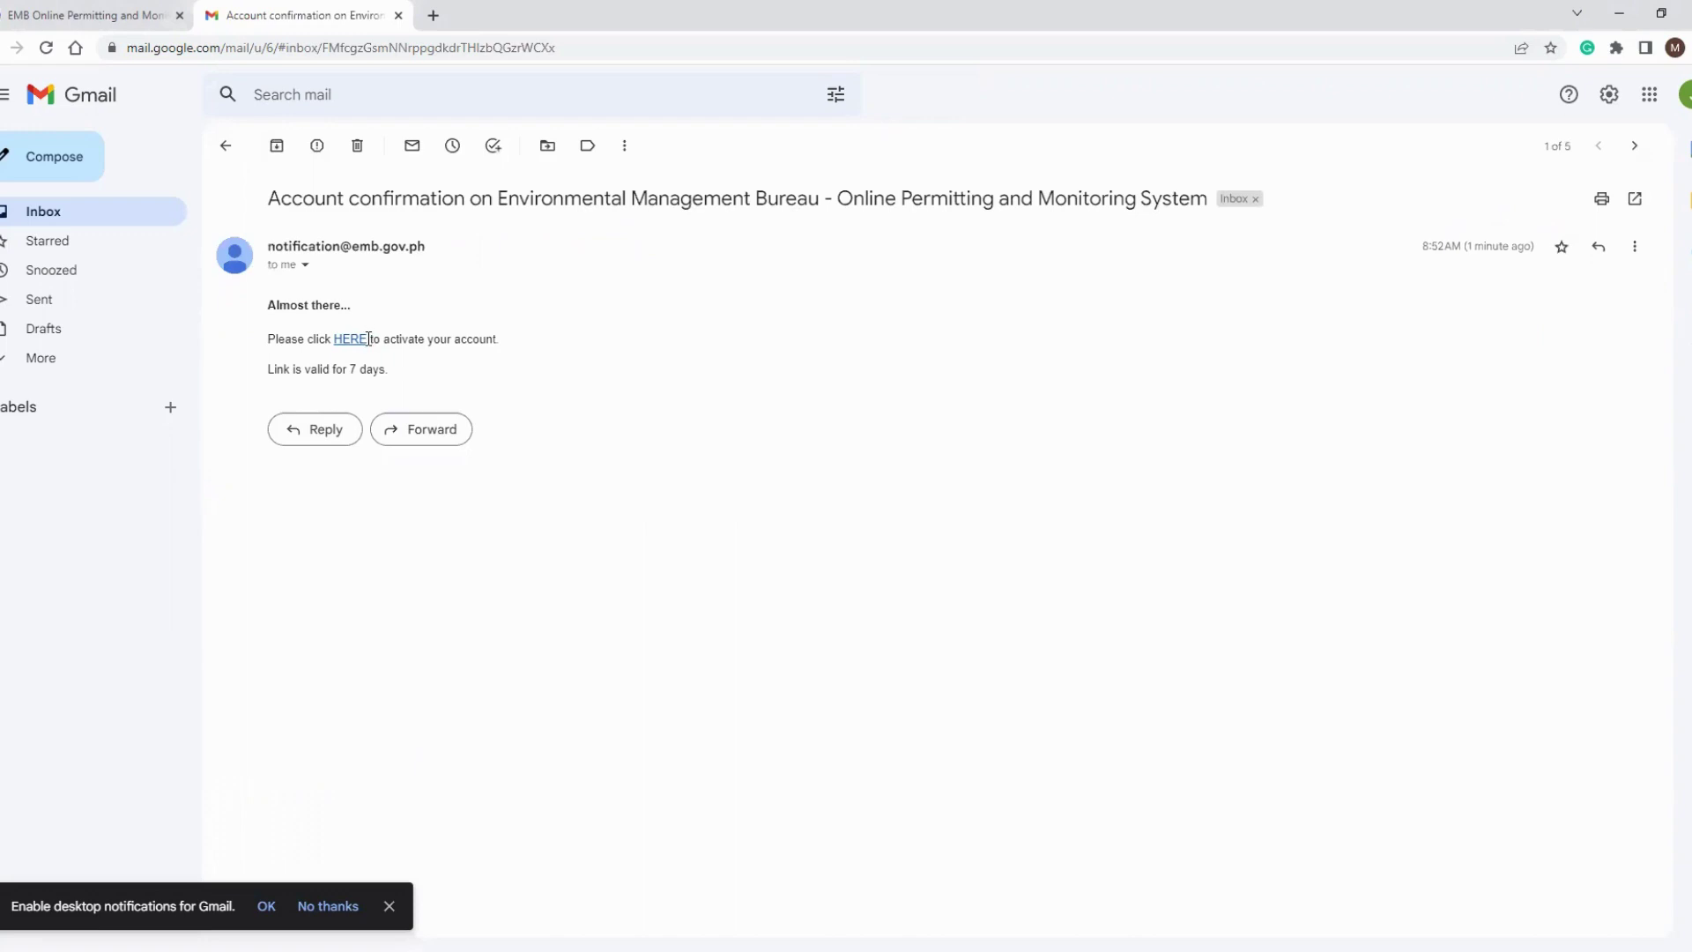
pyautogui.click(352, 338)
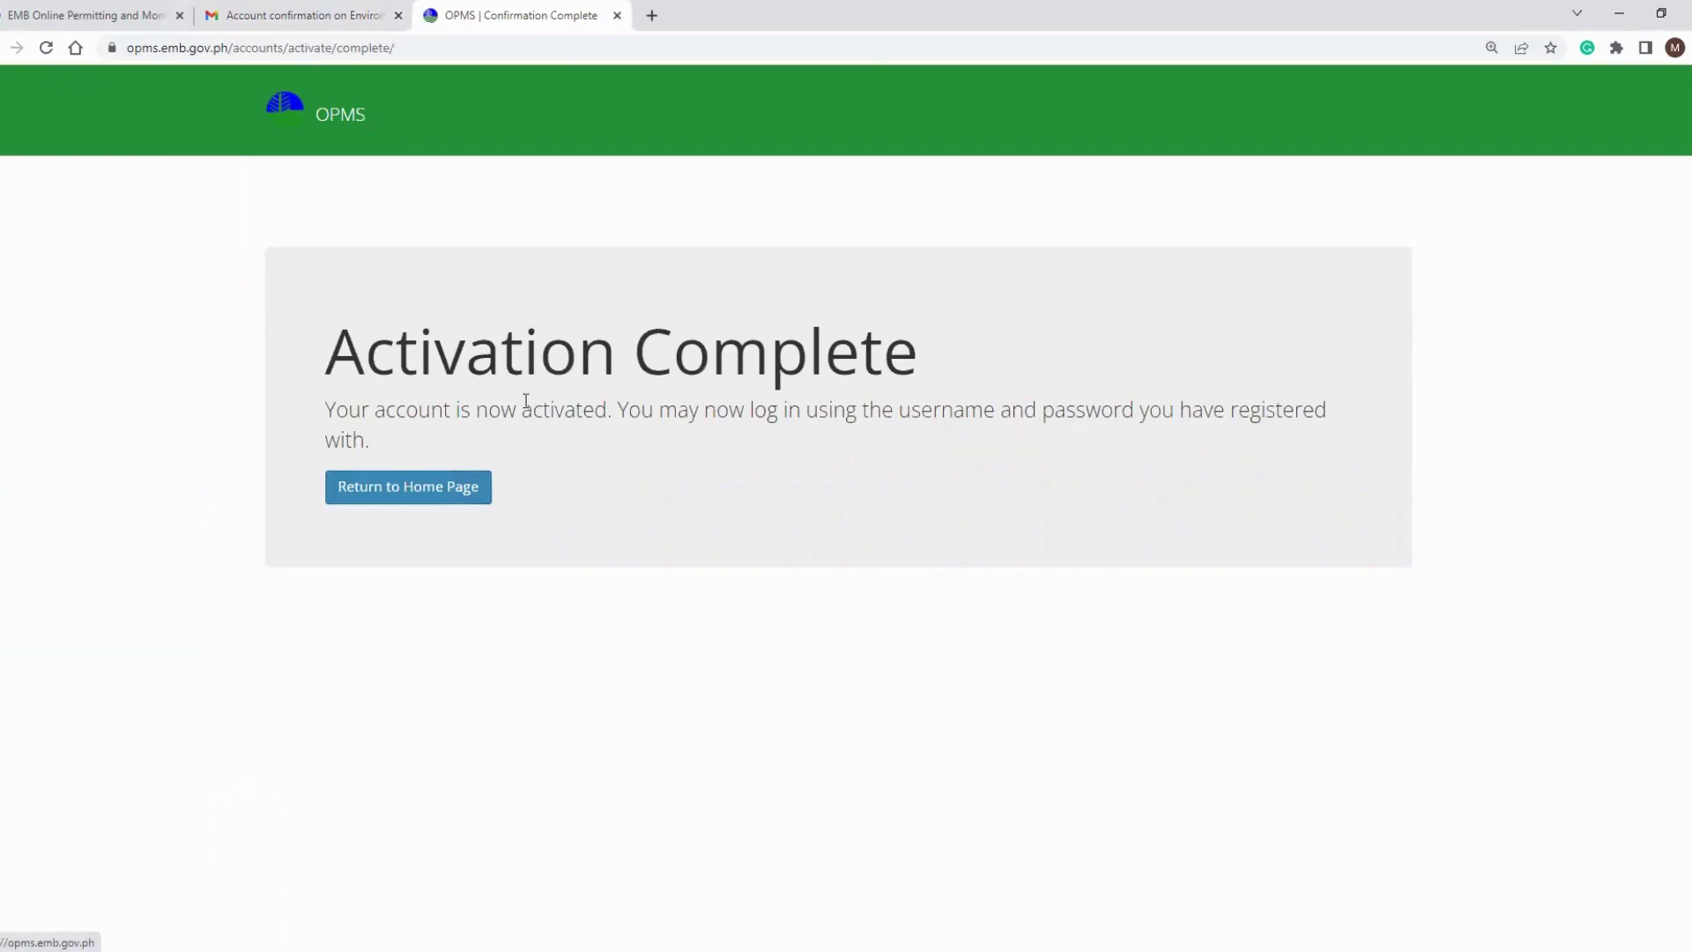
# Sign in to OPMS using the new account's e-mail address and password.
pyautogui.click(1020, 105)
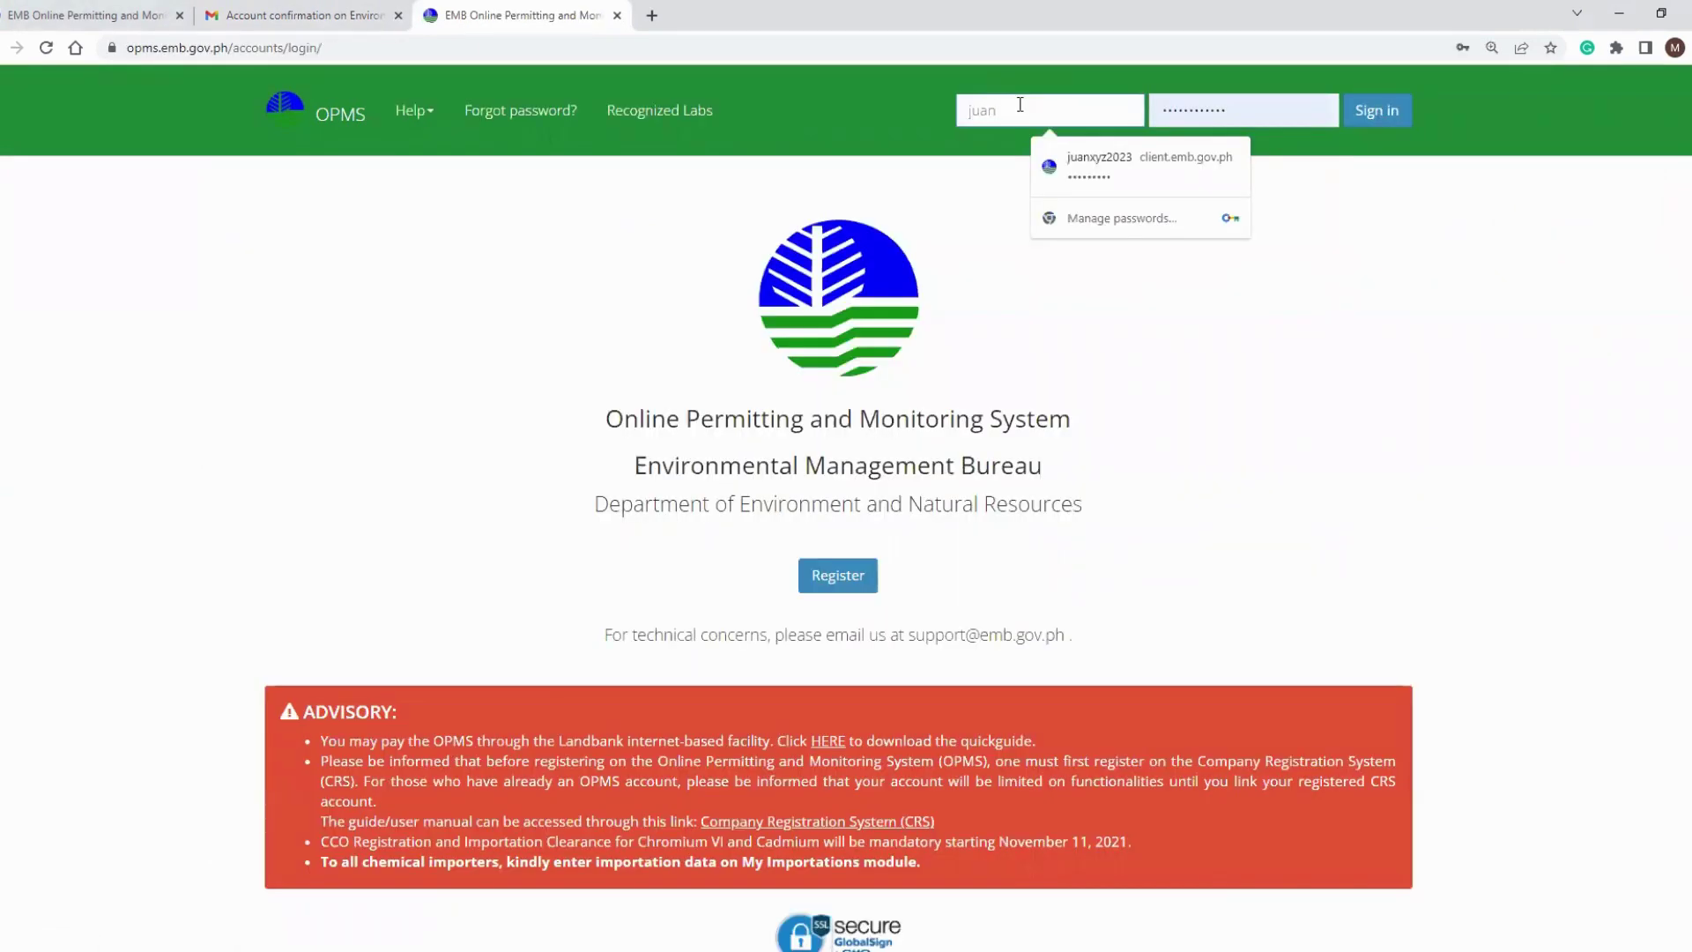
pyautogui.press('Tab')
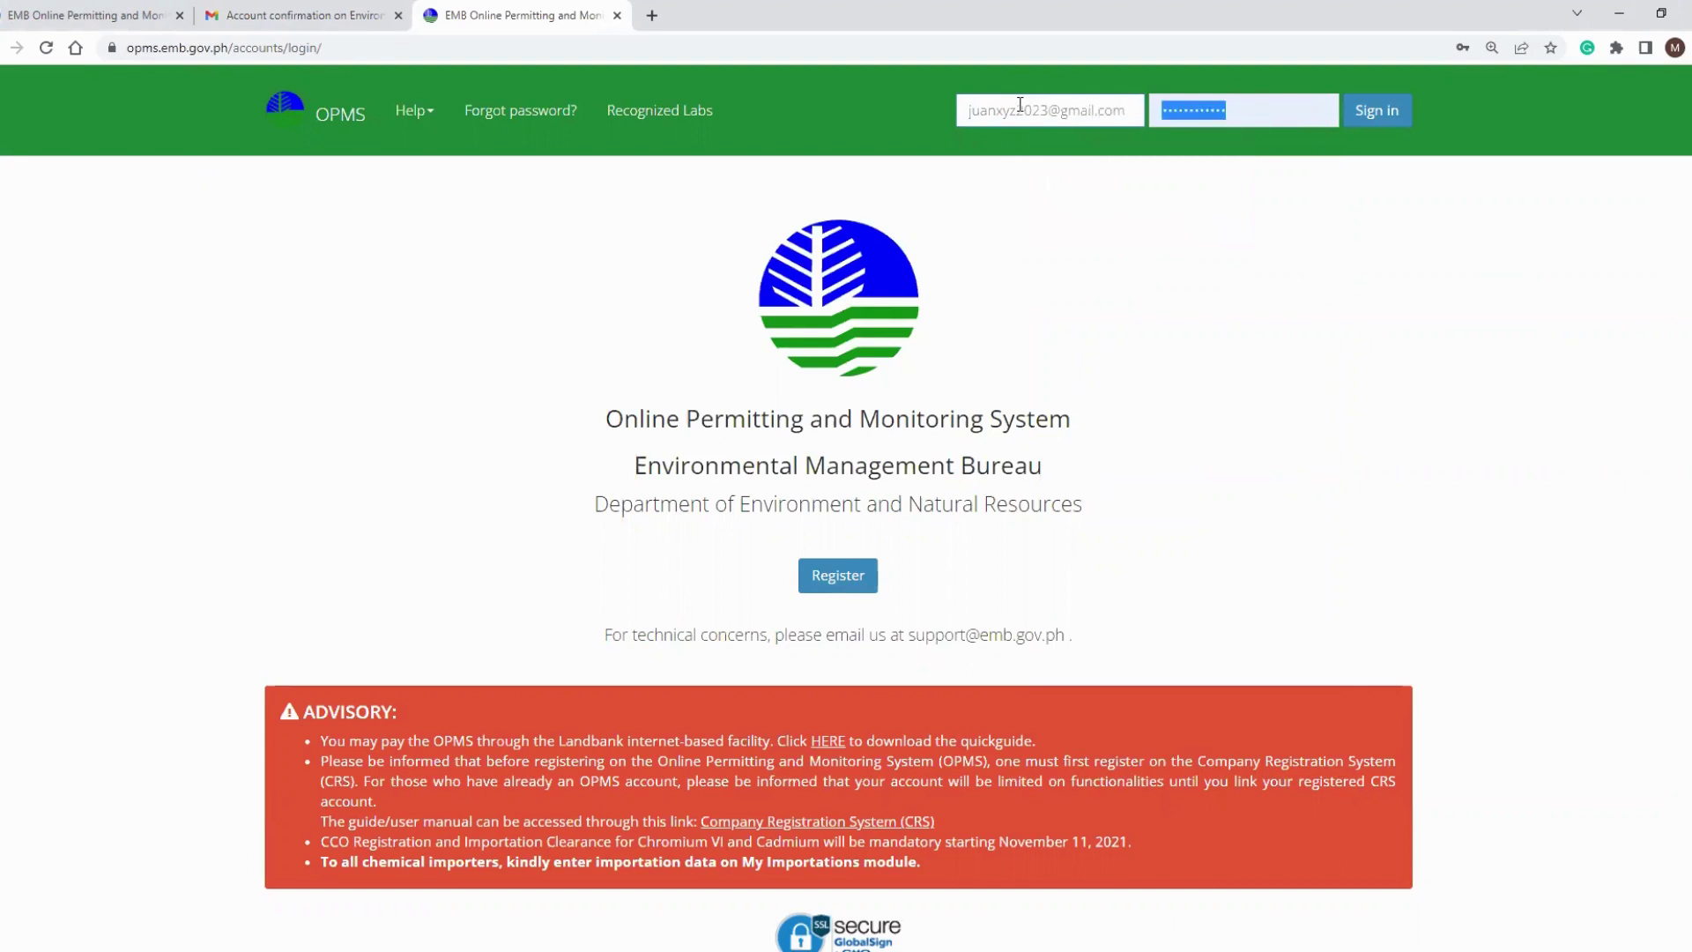
pyautogui.press('BackSpace')
pyautogui.write('*********')
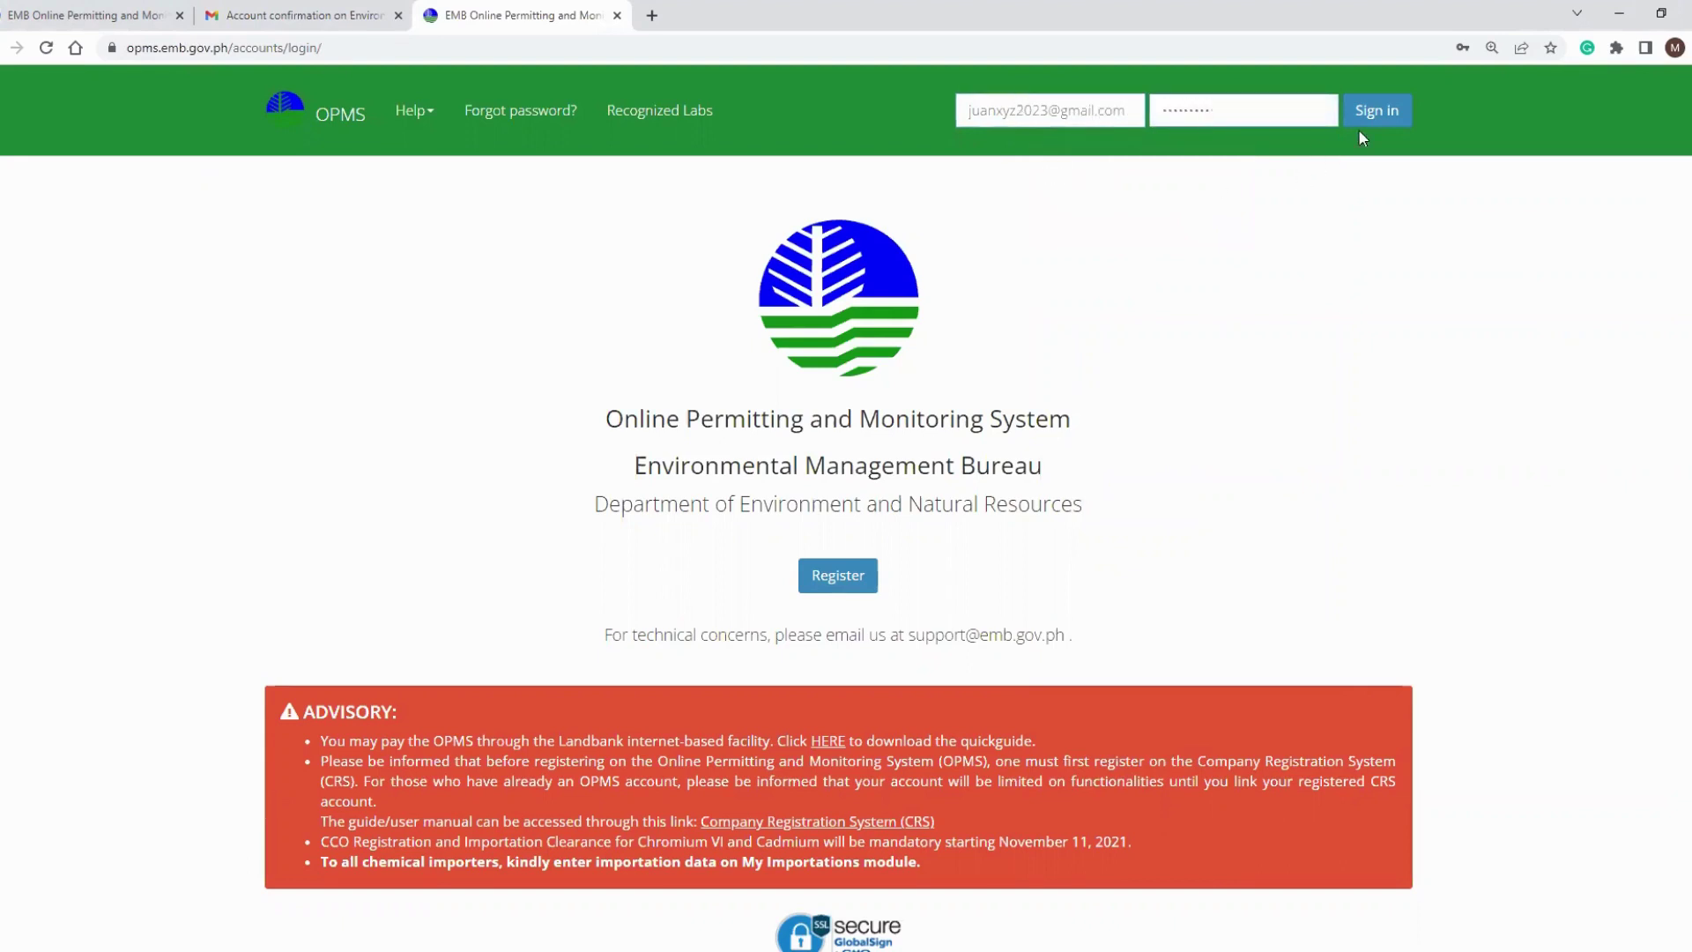
pyautogui.click(1383, 112)
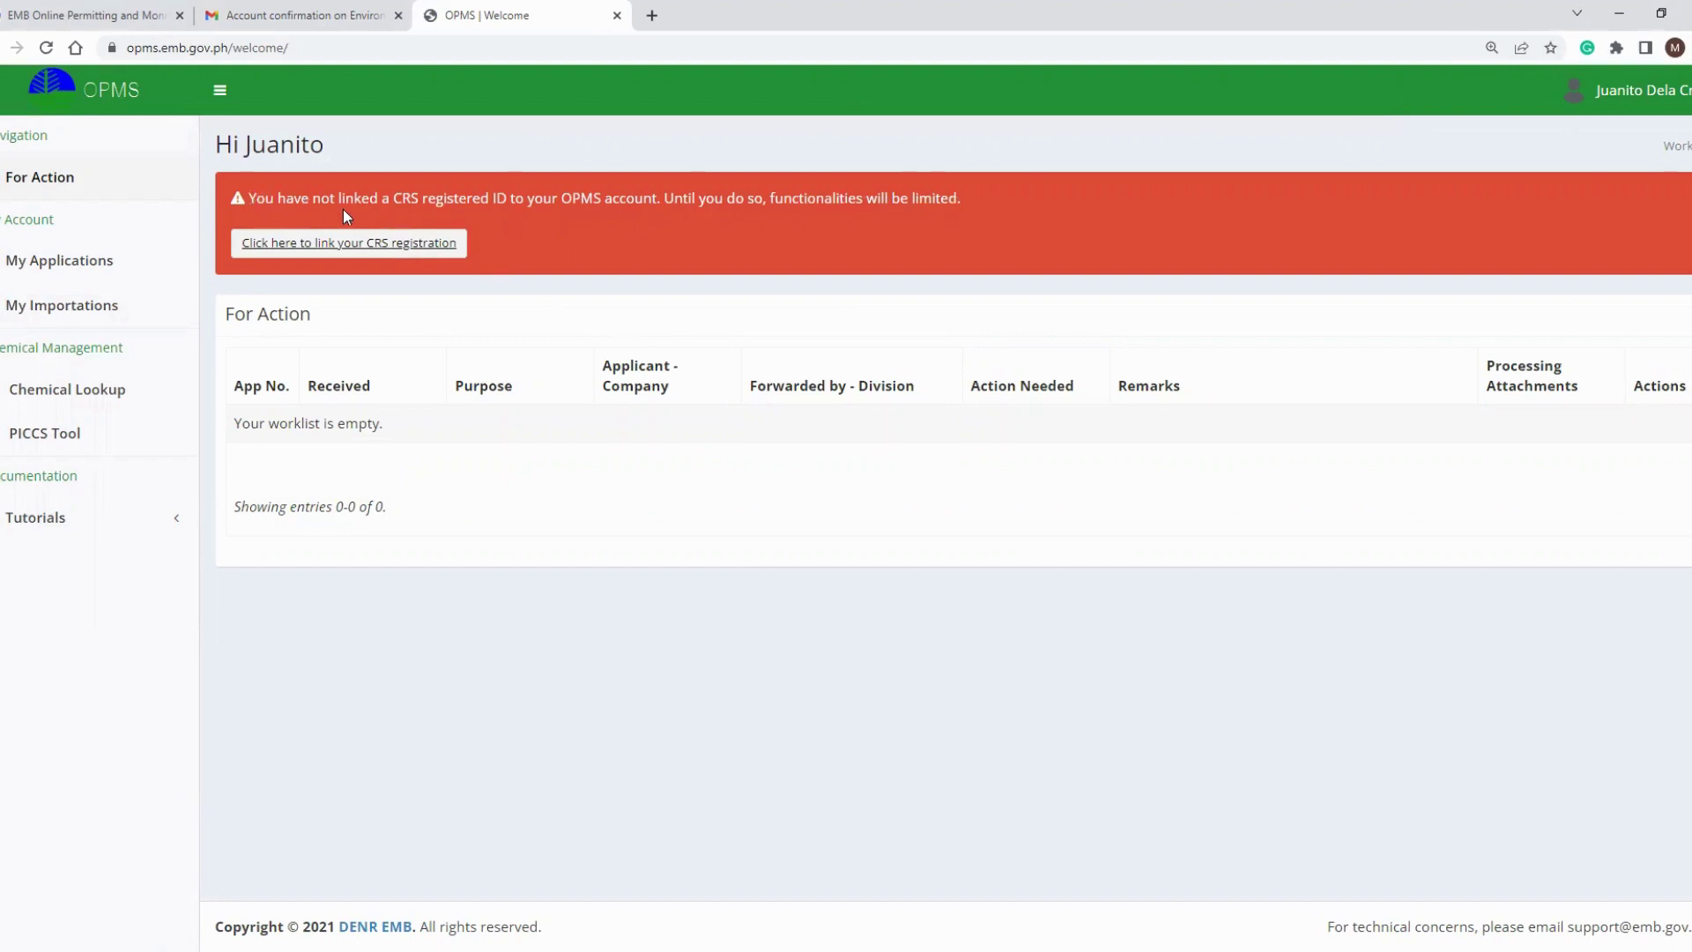
# Open the CRS linking page, log in to the Company Registration System, and copy the establishment's Company Reference ID.
pyautogui.click(344, 253)
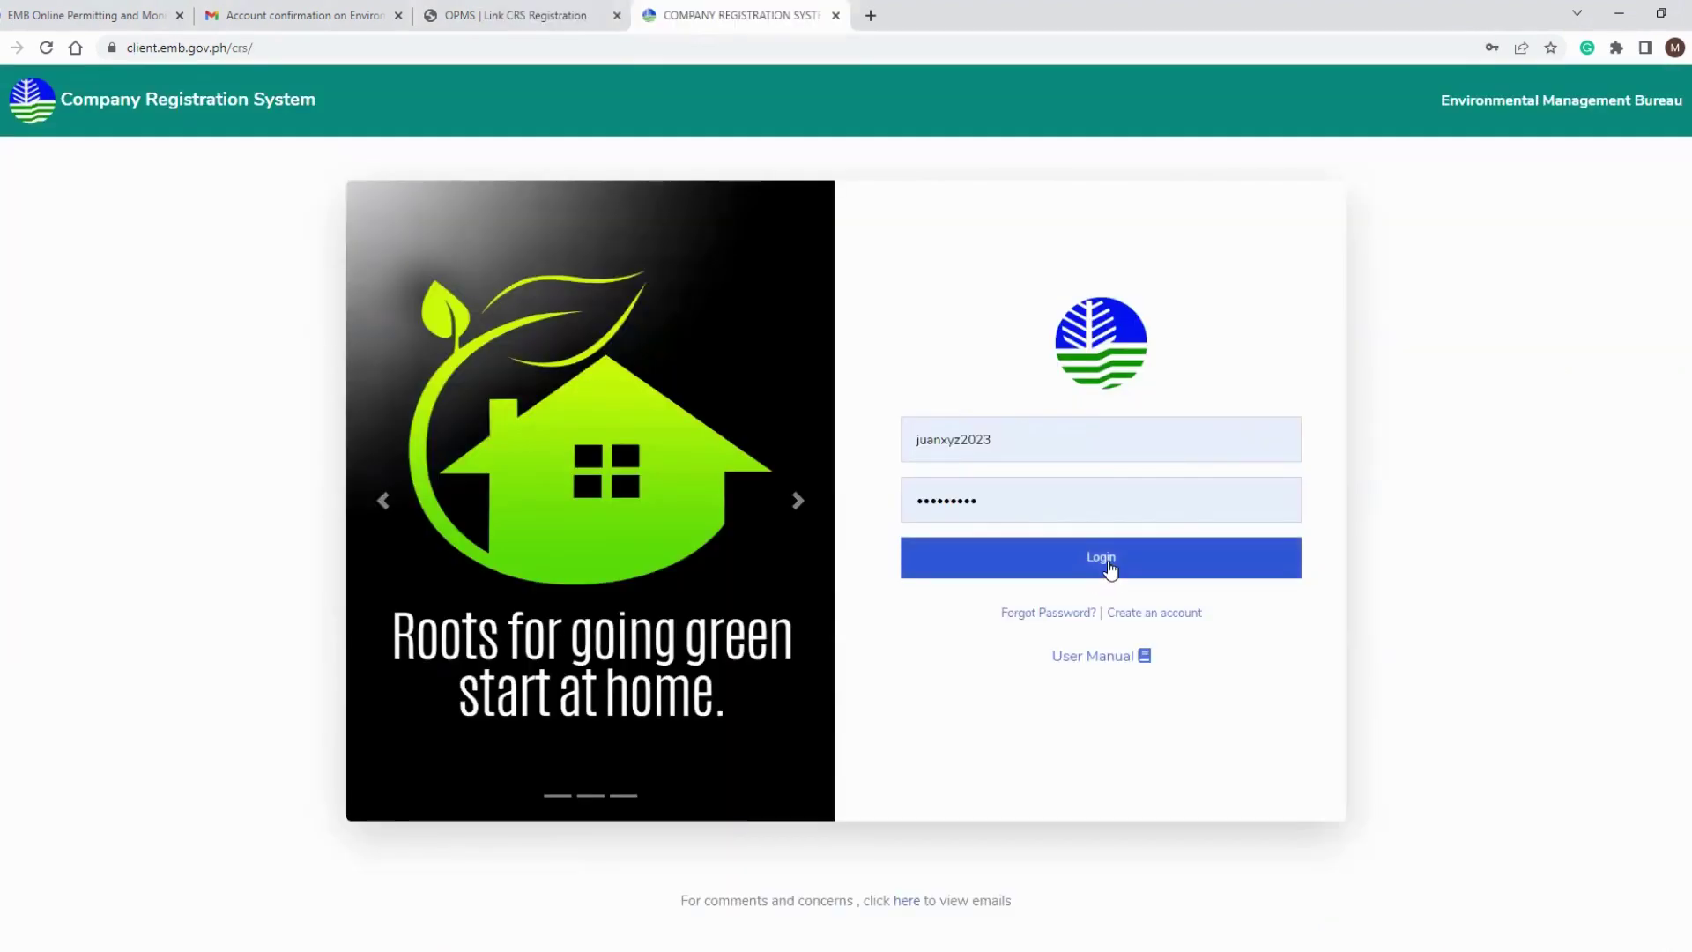
pyautogui.click(1110, 564)
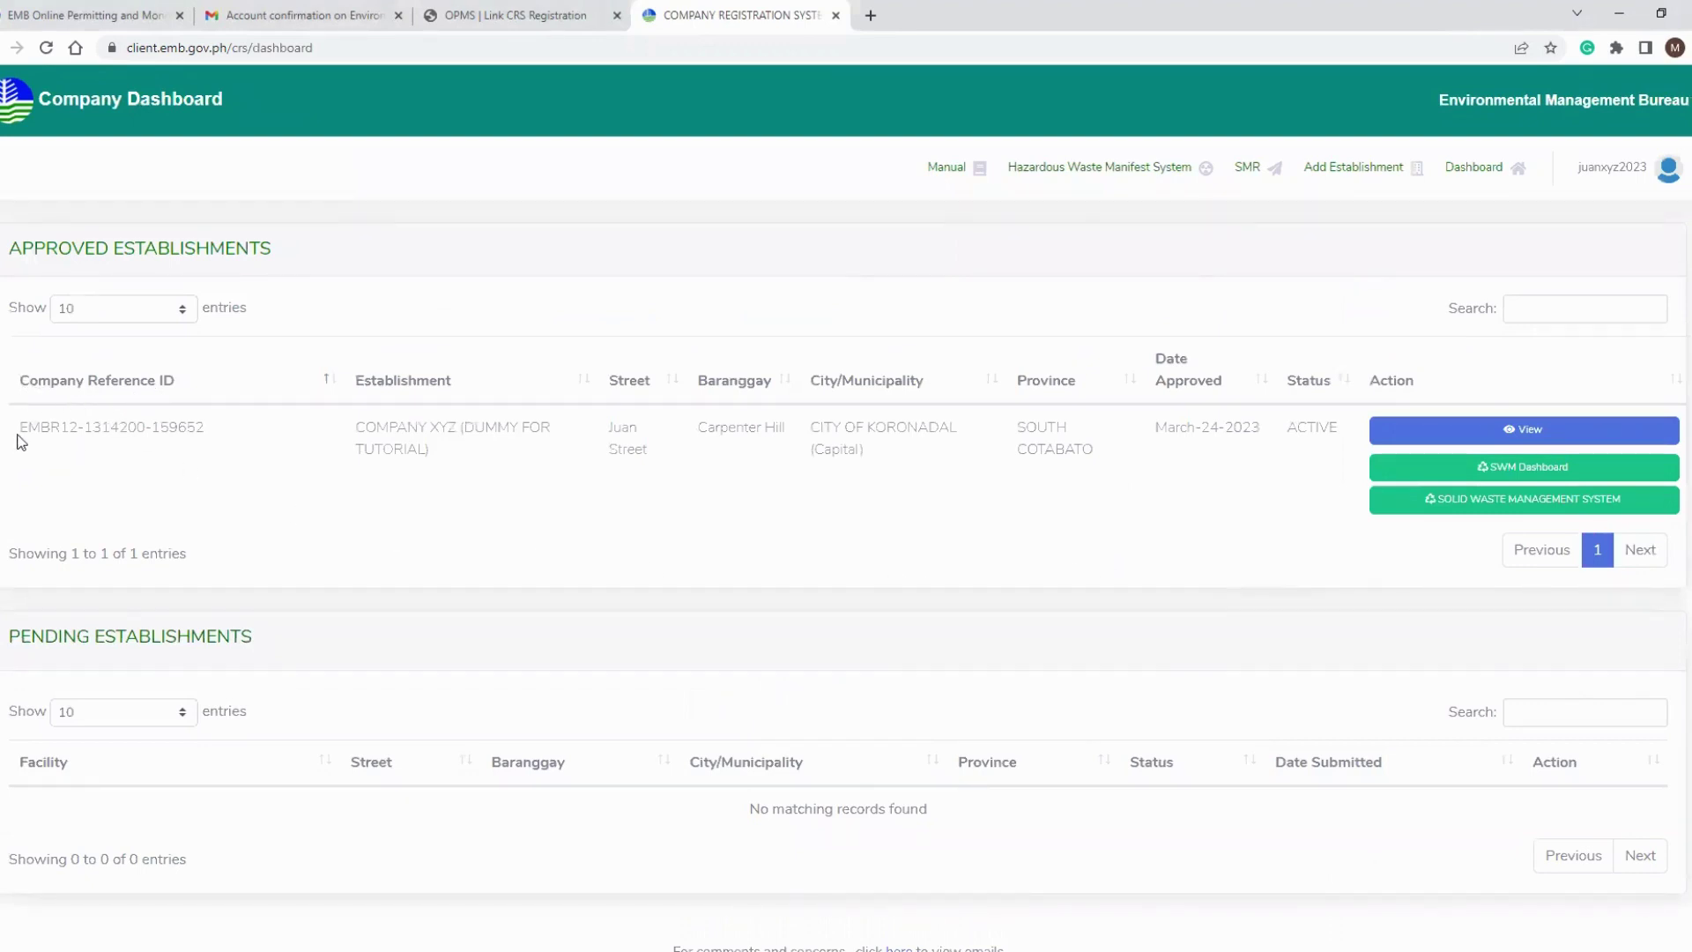
pyautogui.moveTo(18, 435); pyautogui.dragTo(243, 427)
pyautogui.hotkey('ctrl', 'c')
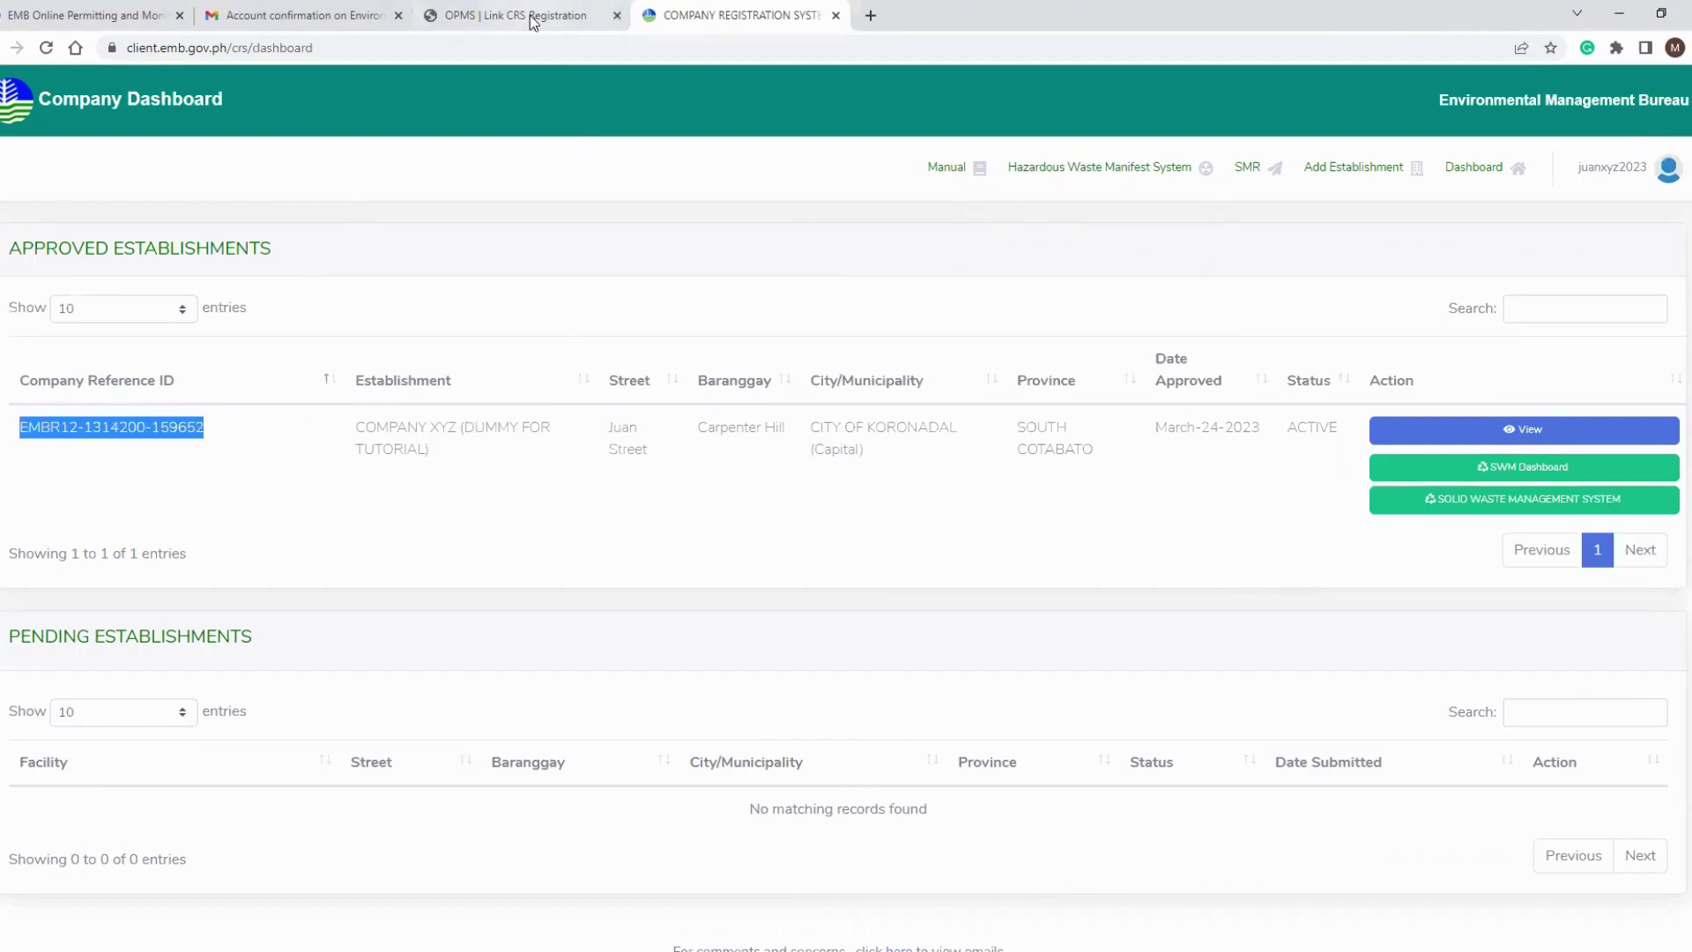
pyautogui.click(528, 15)
# Paste the Company Reference ID and enter Date Approved 24/03/2023 in the link form.
pyautogui.click(551, 239)
pyautogui.hotkey('ctrl', 'v')
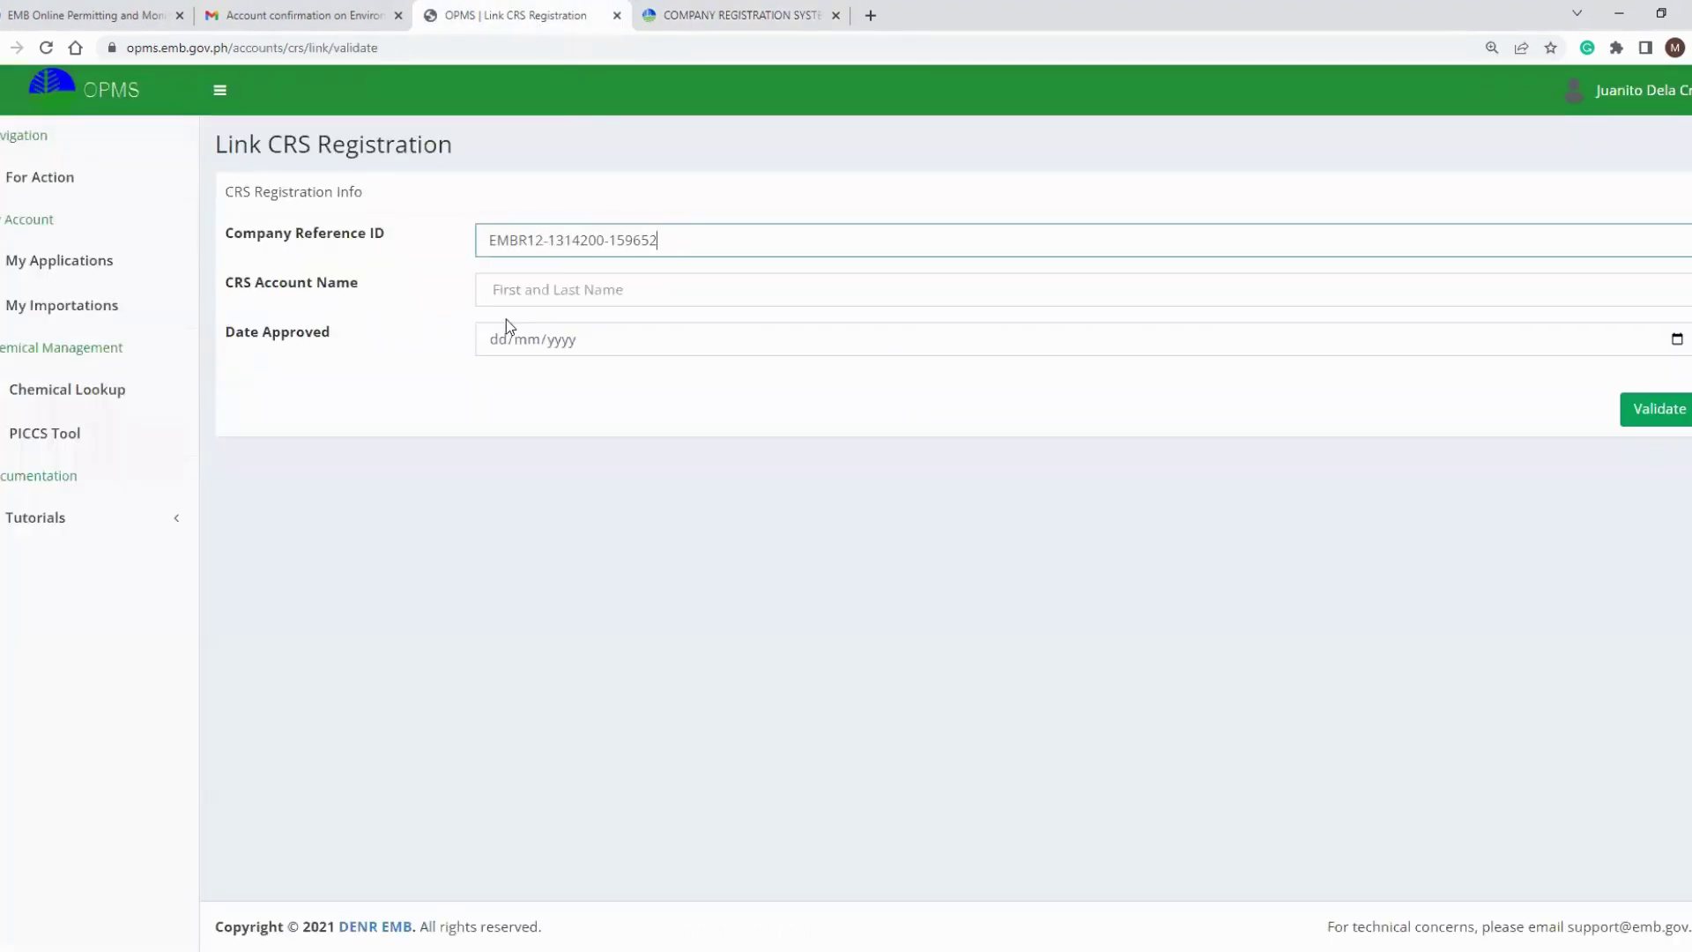
pyautogui.click(491, 343)
pyautogui.write('24/')
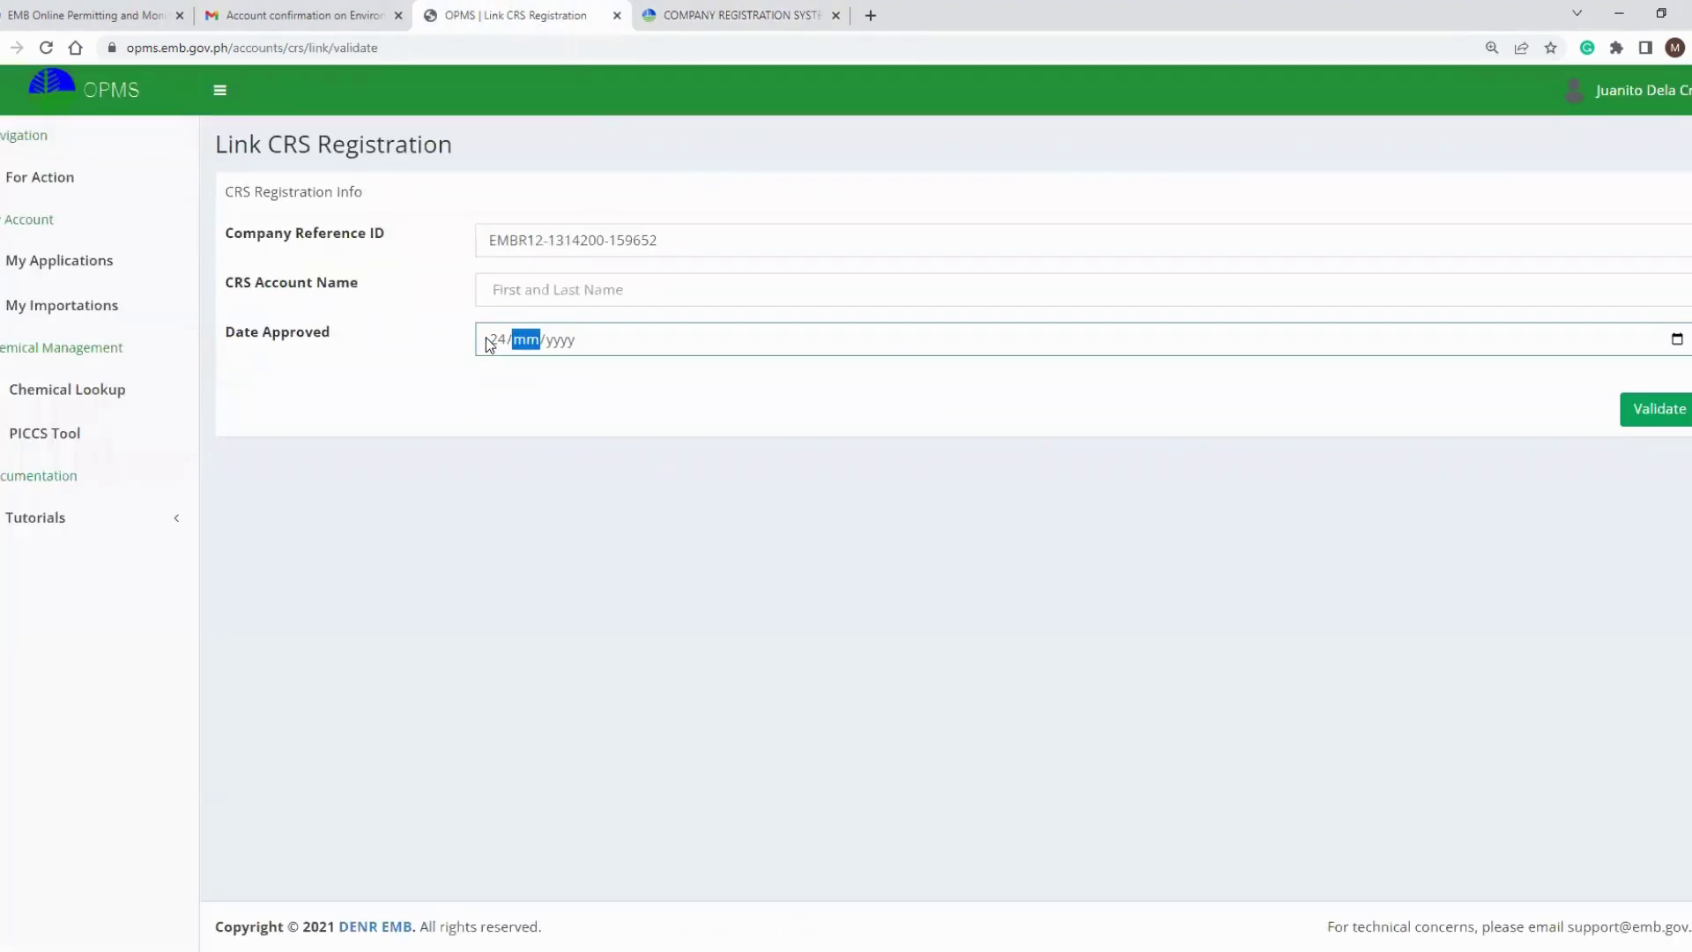
pyautogui.write('03/2023')
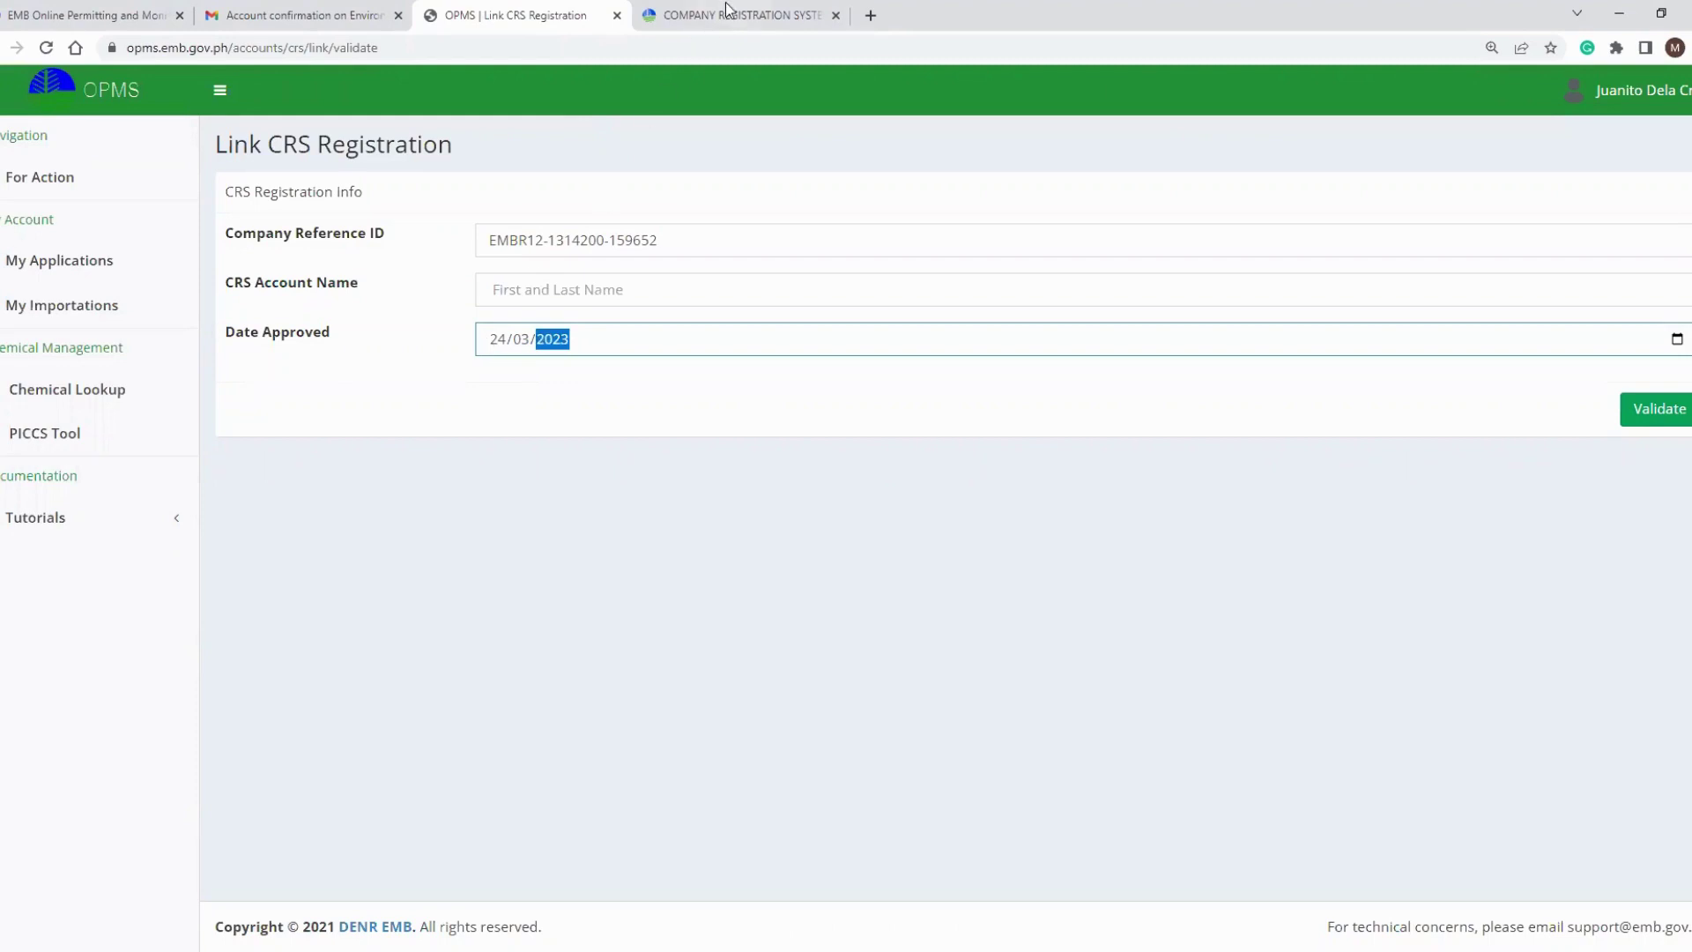
# Verify the approval date against the CRS dashboard's Date Approved column.
pyautogui.click(726, 7)
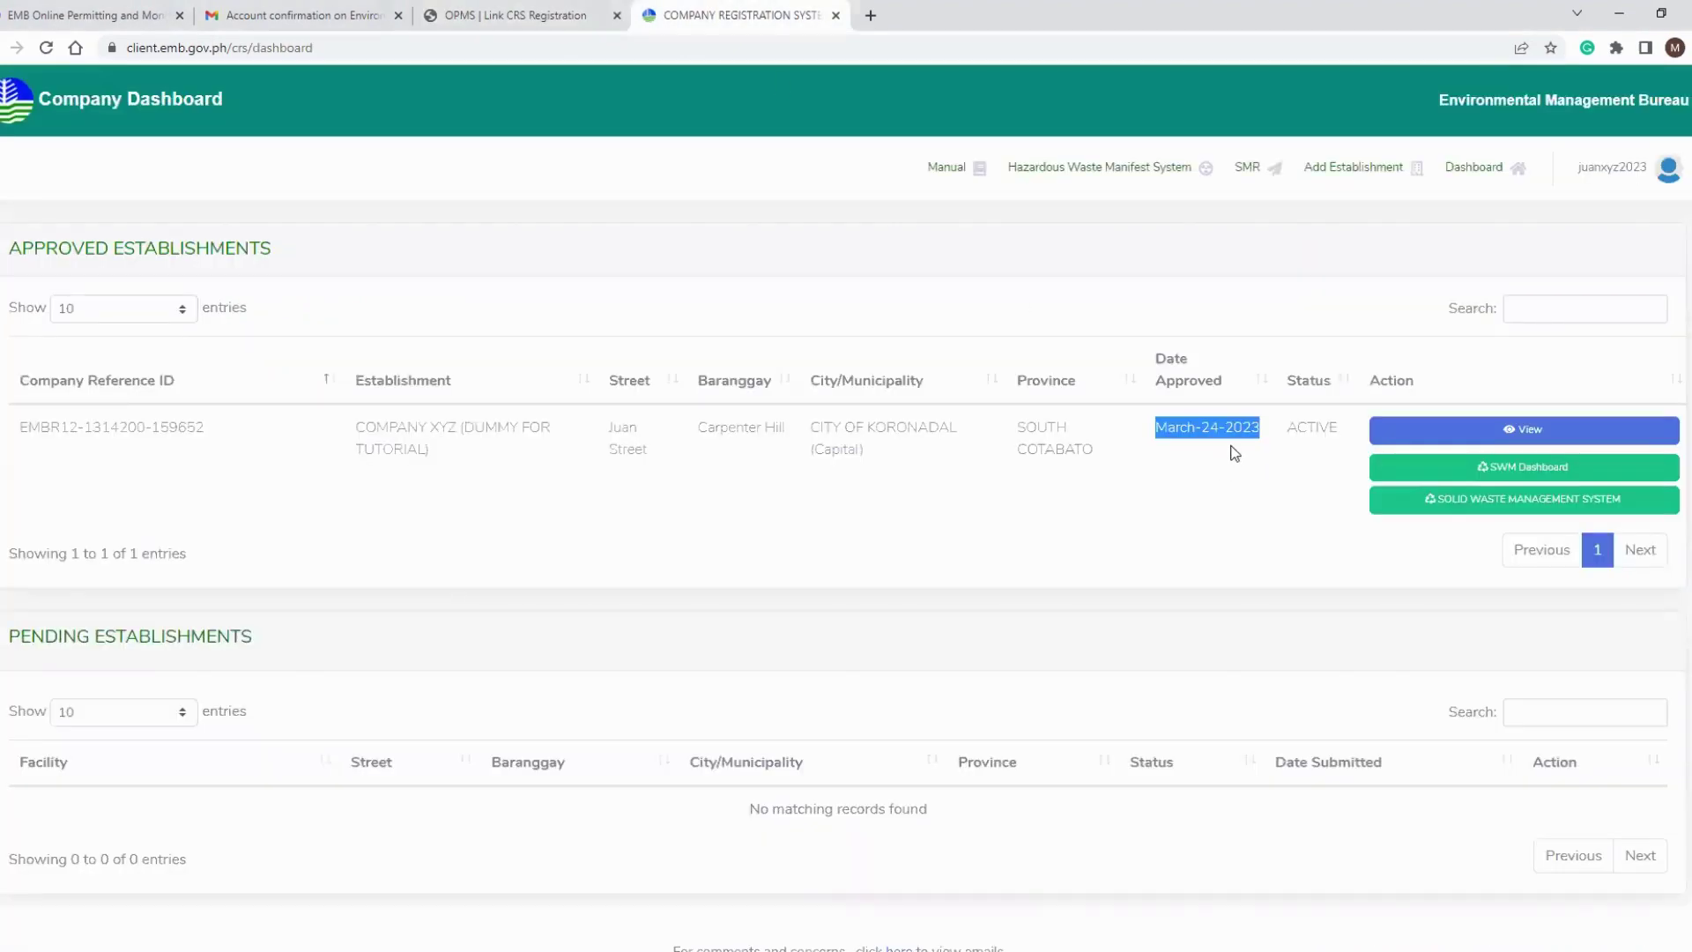
pyautogui.click(482, 16)
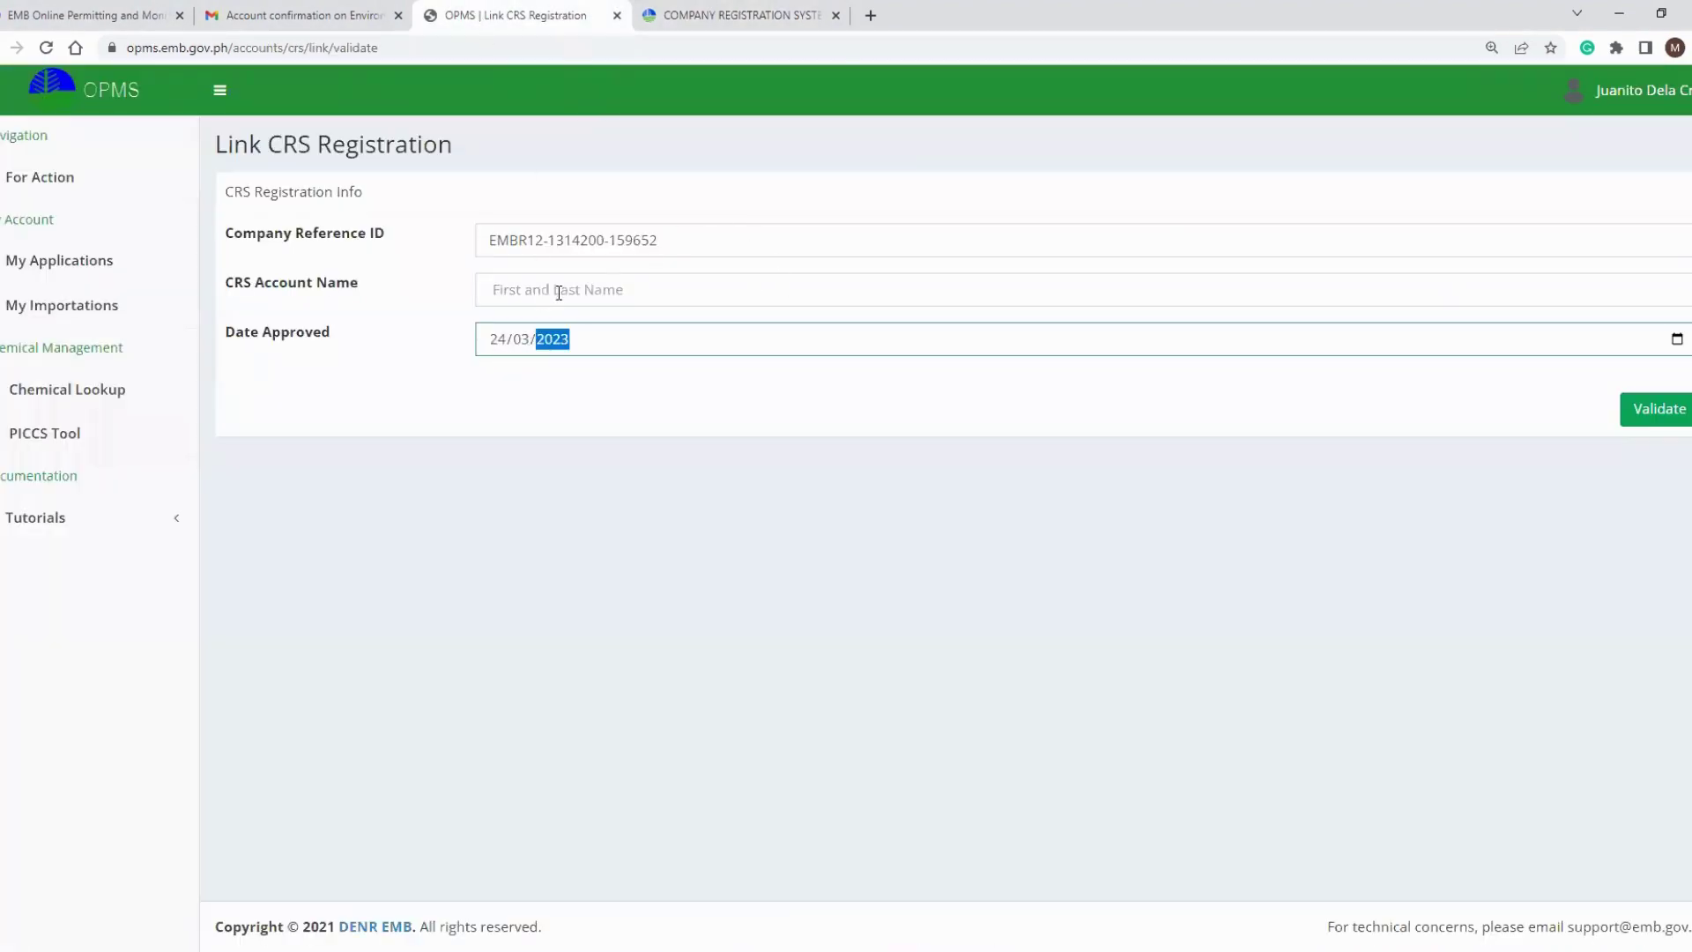
pyautogui.click(498, 294)
pyautogui.click(725, 19)
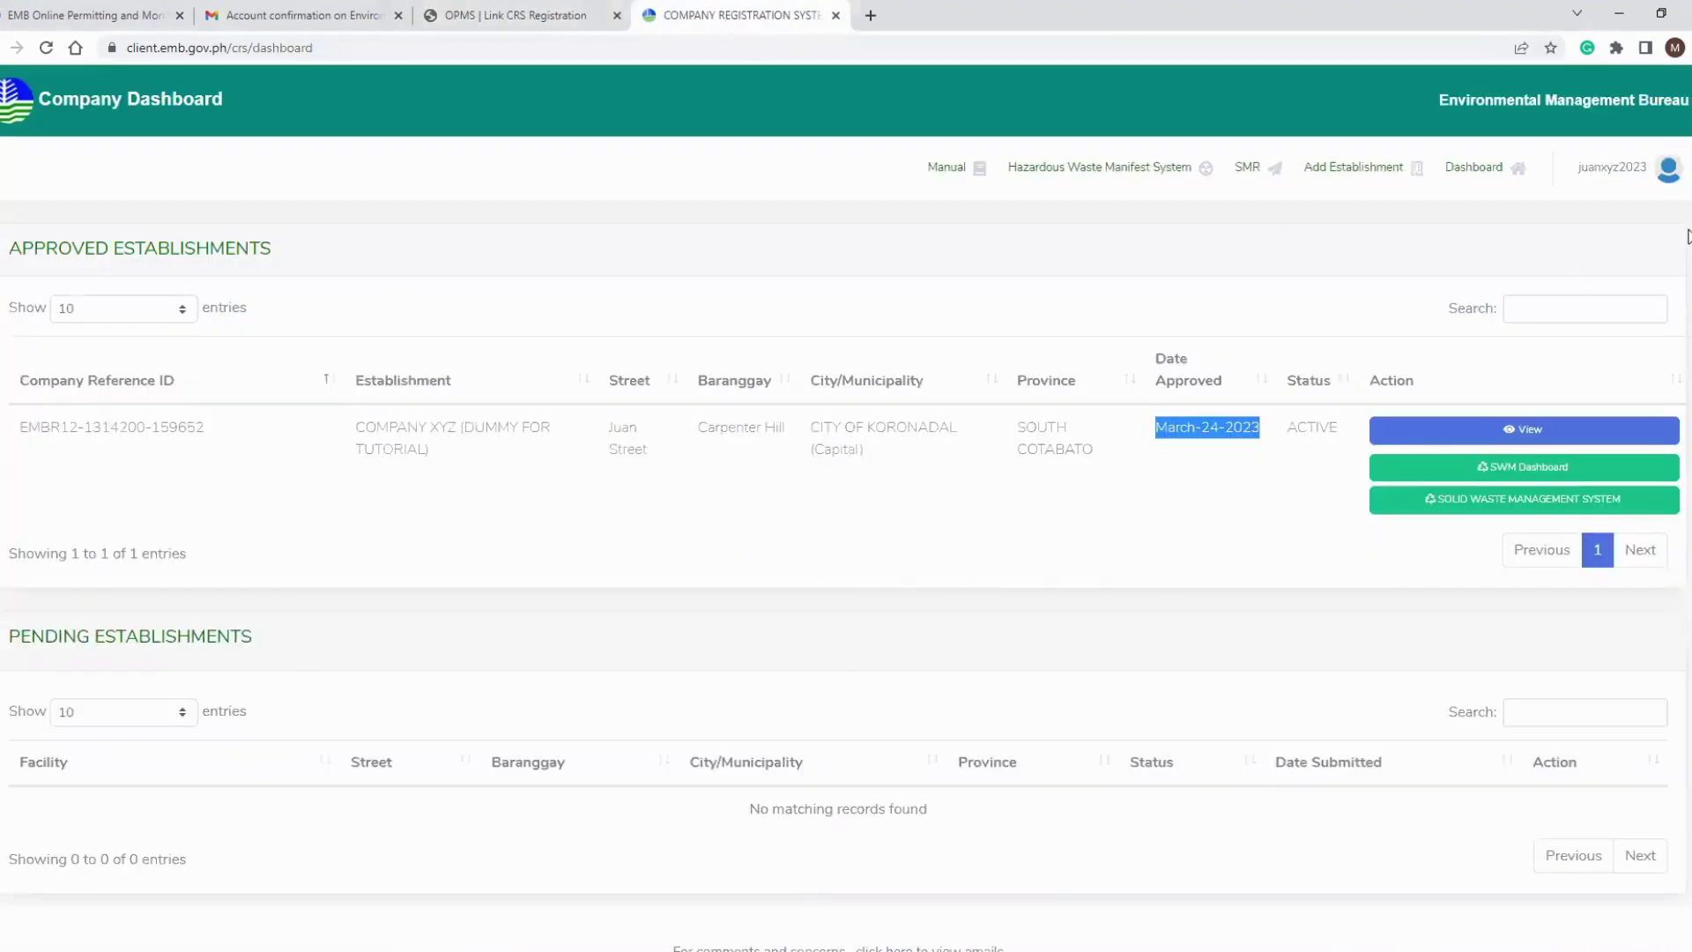
# Look up the account holder's first and last name on the CRS User Profile page.
pyautogui.click(1656, 176)
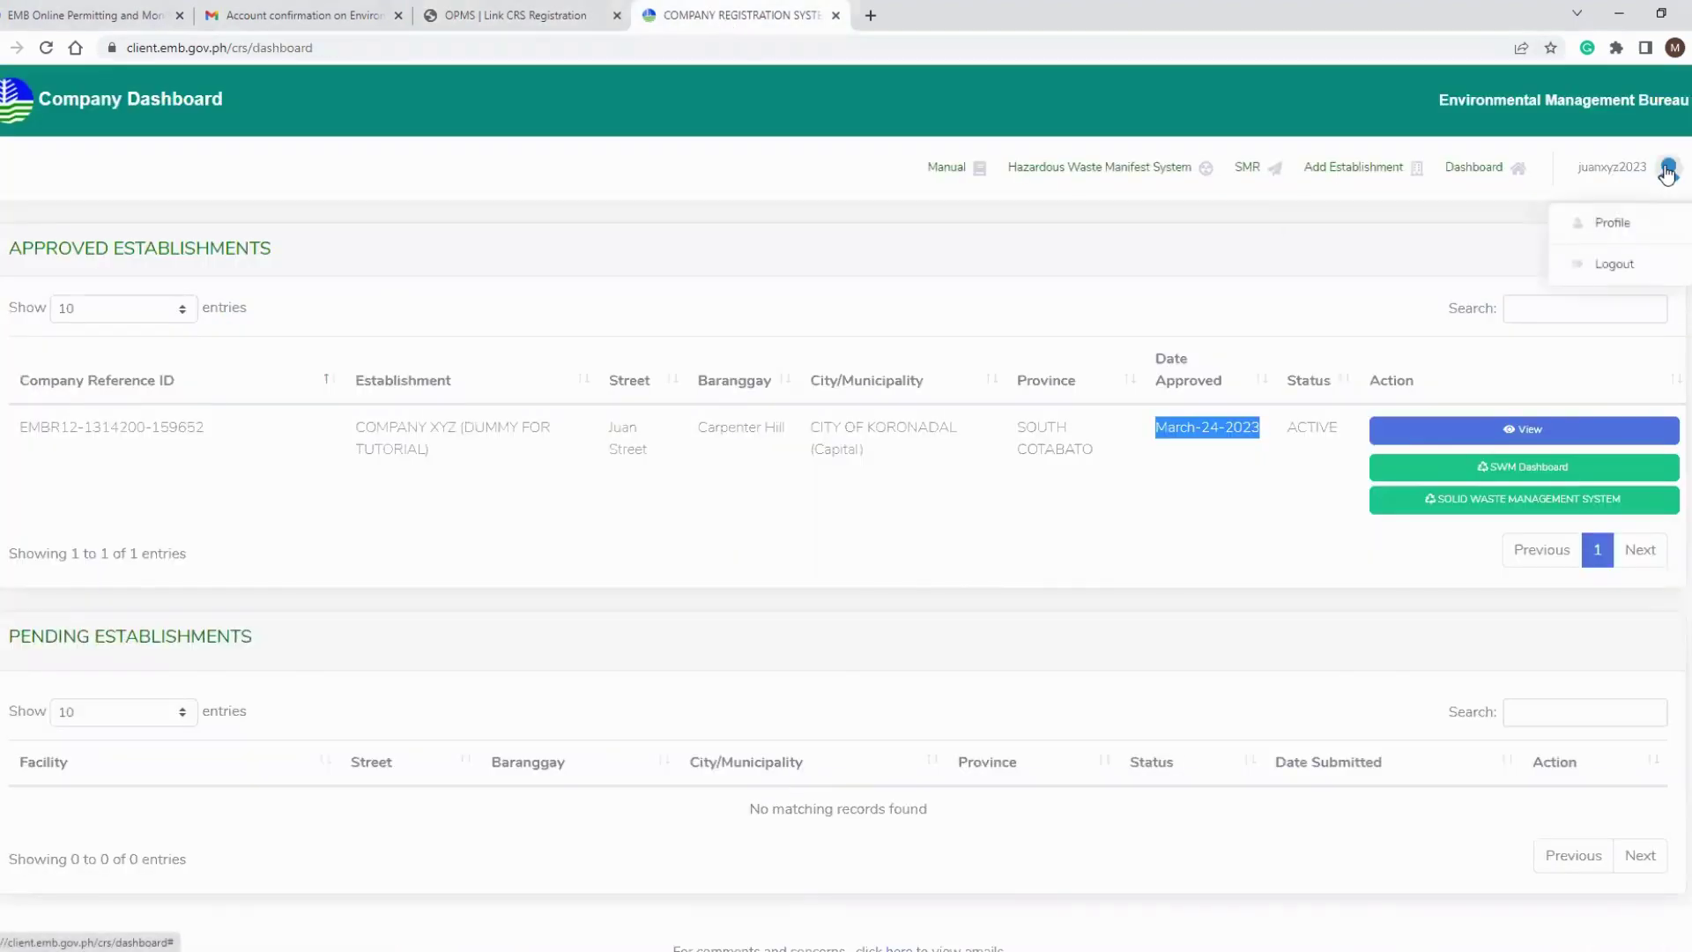
pyautogui.click(1626, 222)
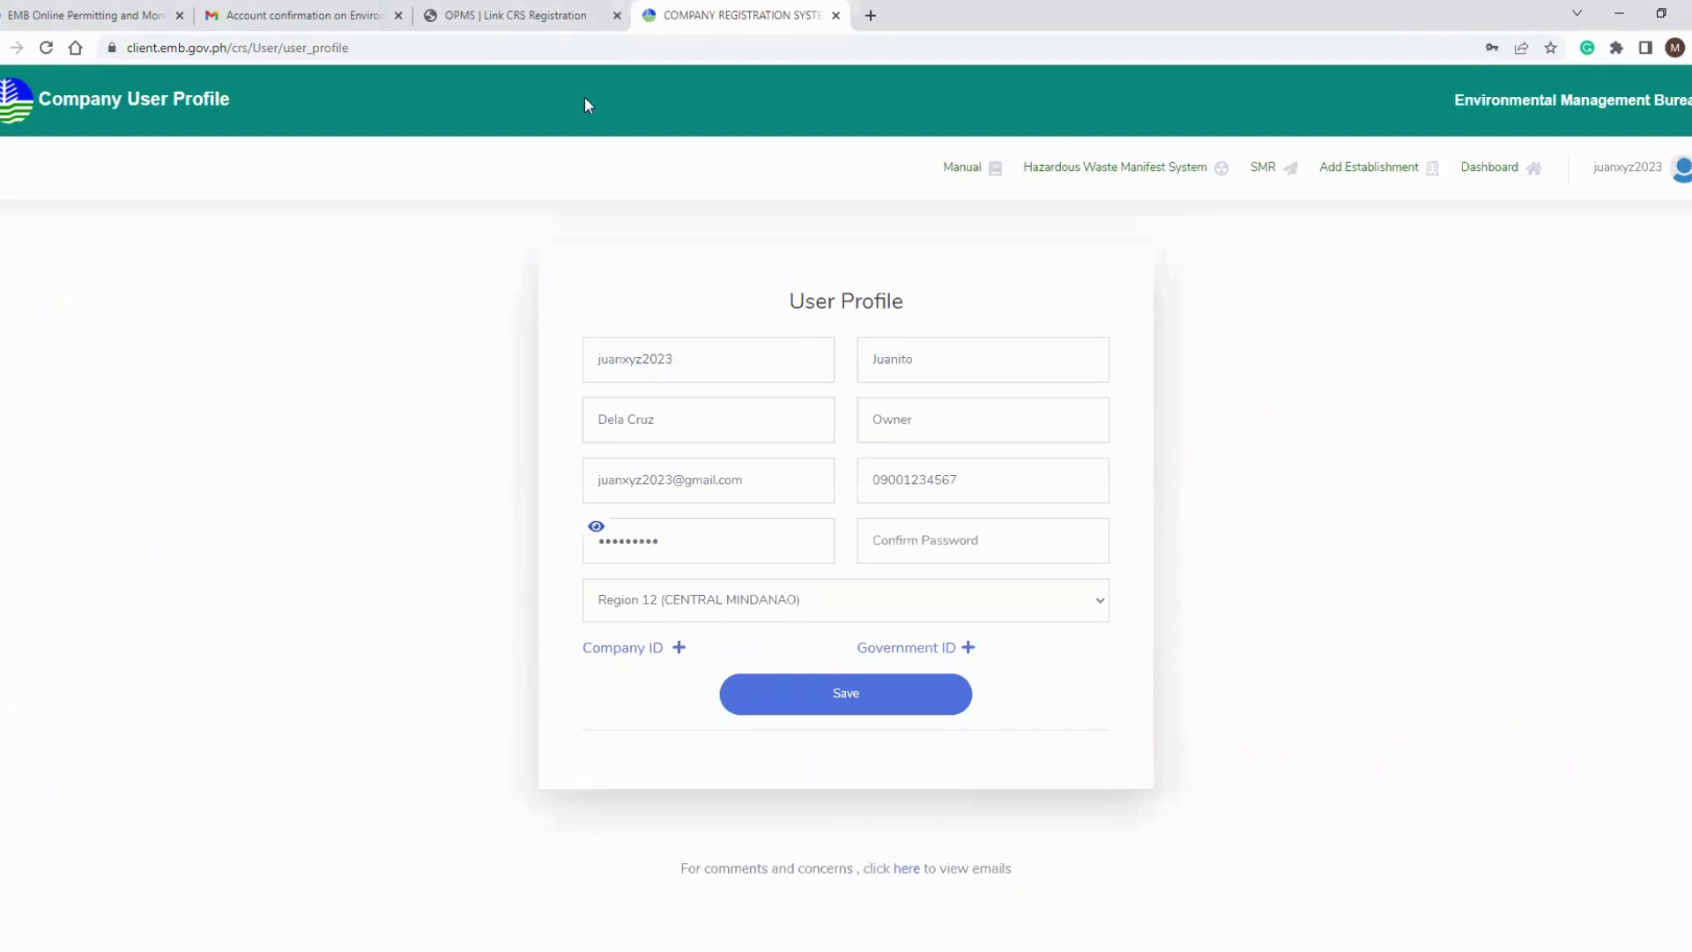
pyautogui.doubleClick(865, 359)
pyautogui.moveTo(595, 419); pyautogui.dragTo(779, 450)
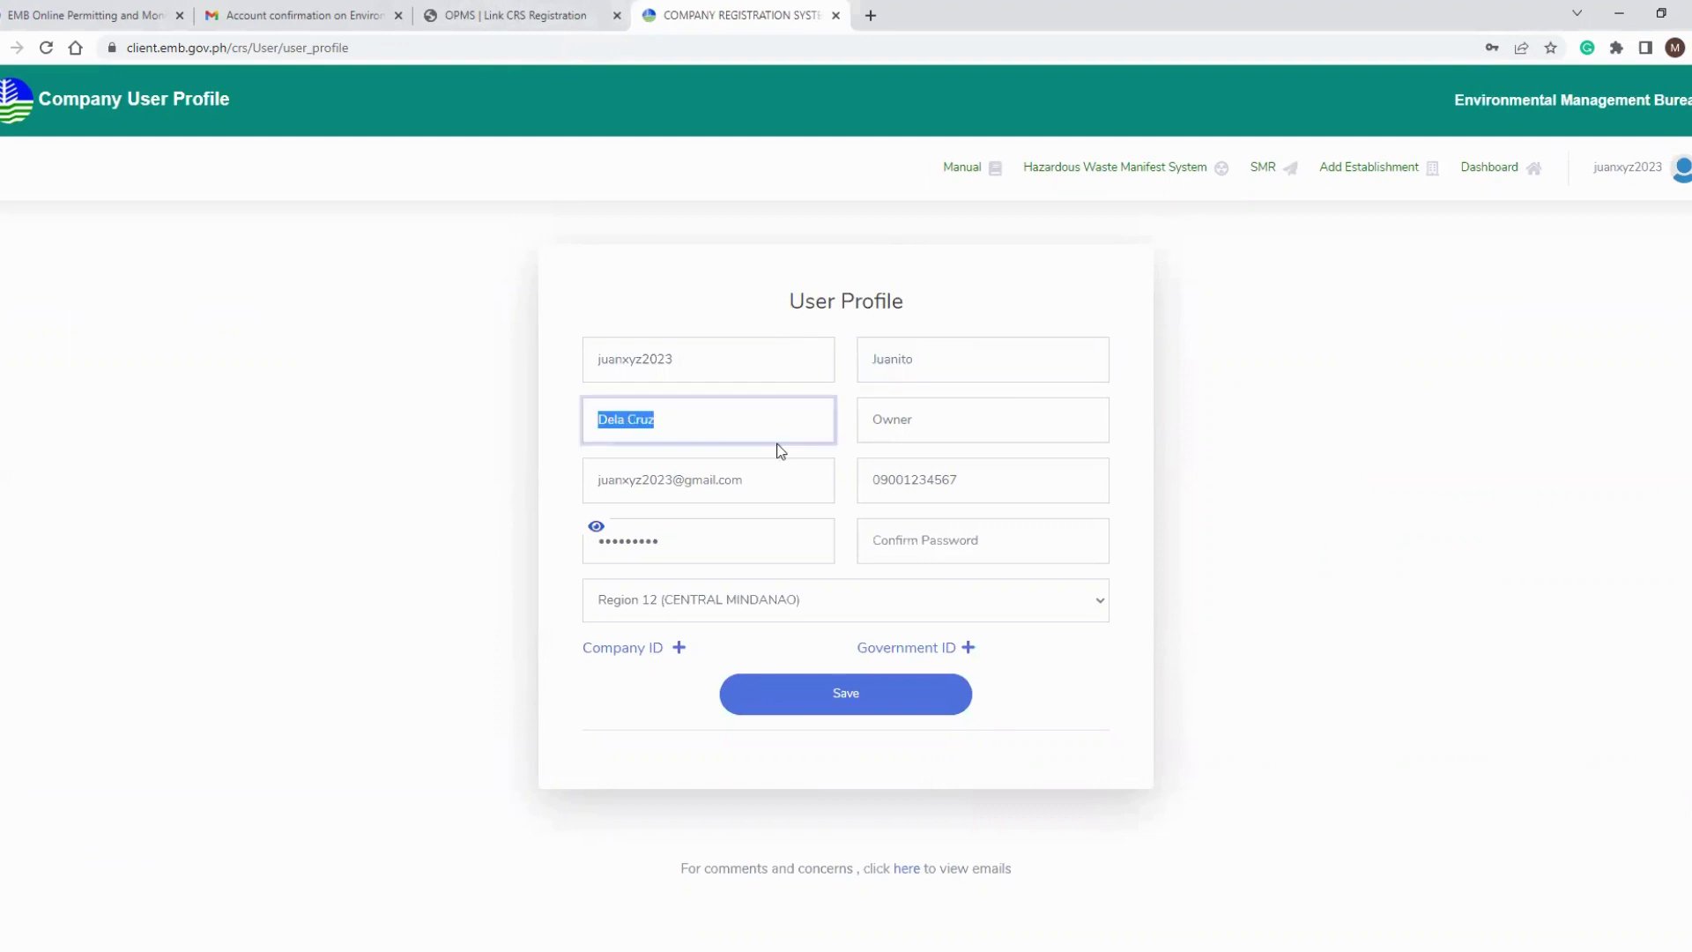
pyautogui.click(502, 15)
# Enter the CRS account holder's full name, validate the details, and save the CRS link.
pyautogui.write('Juan')
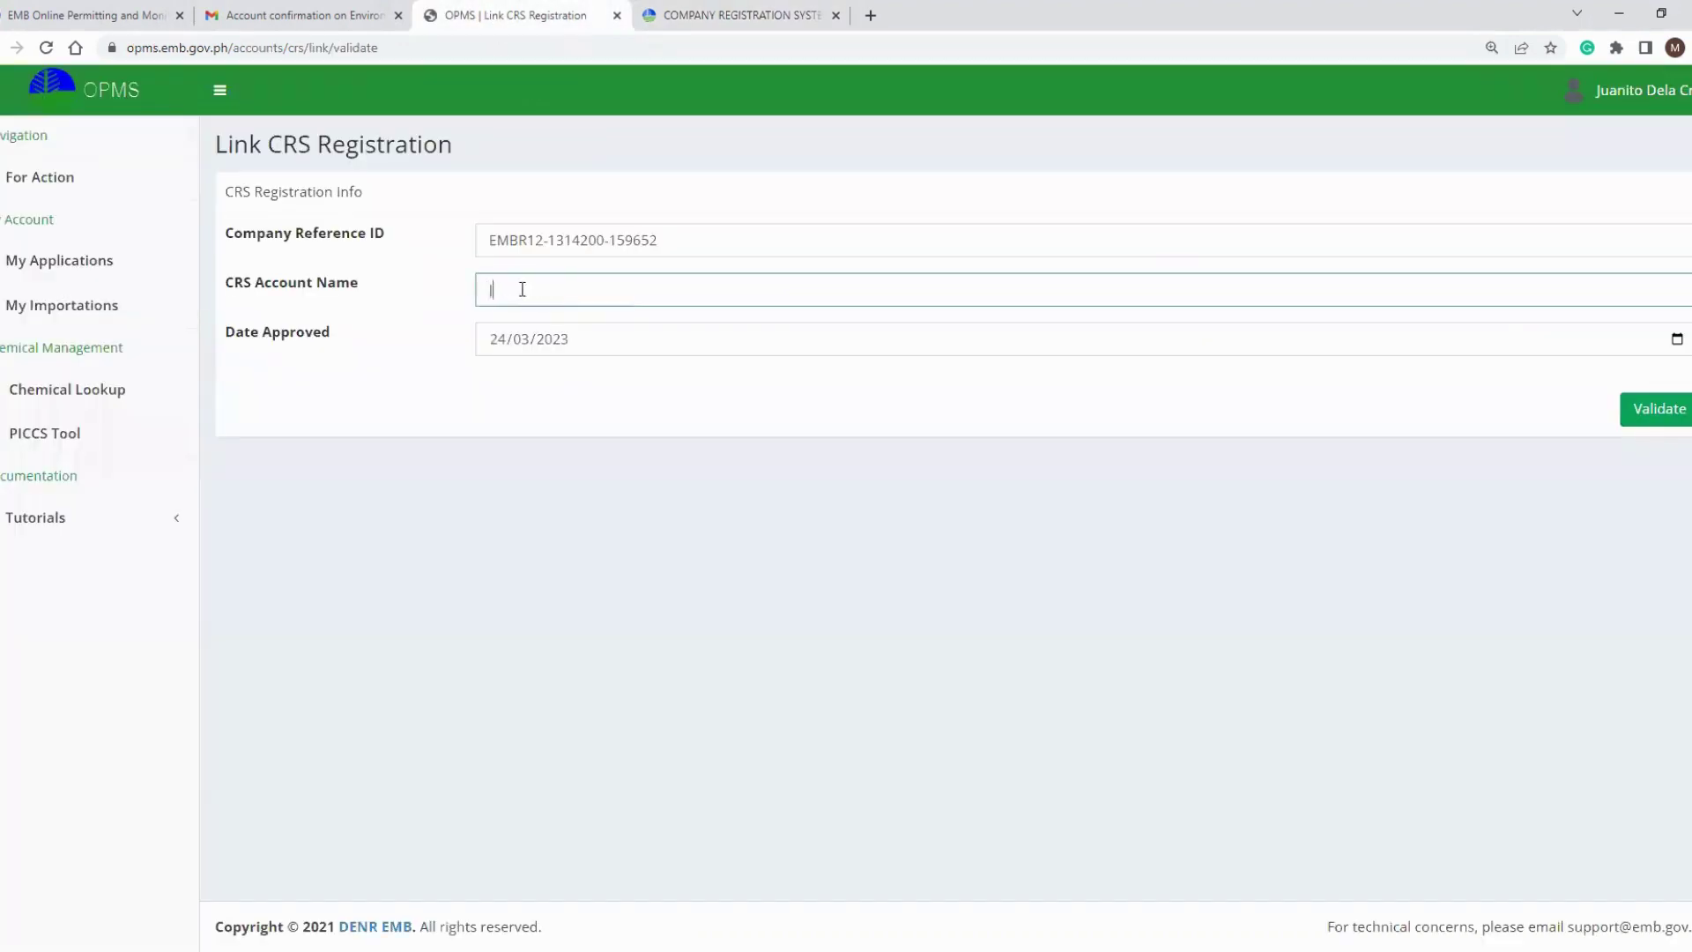
pyautogui.write('ito Dela Cruz')
pyautogui.click(1661, 414)
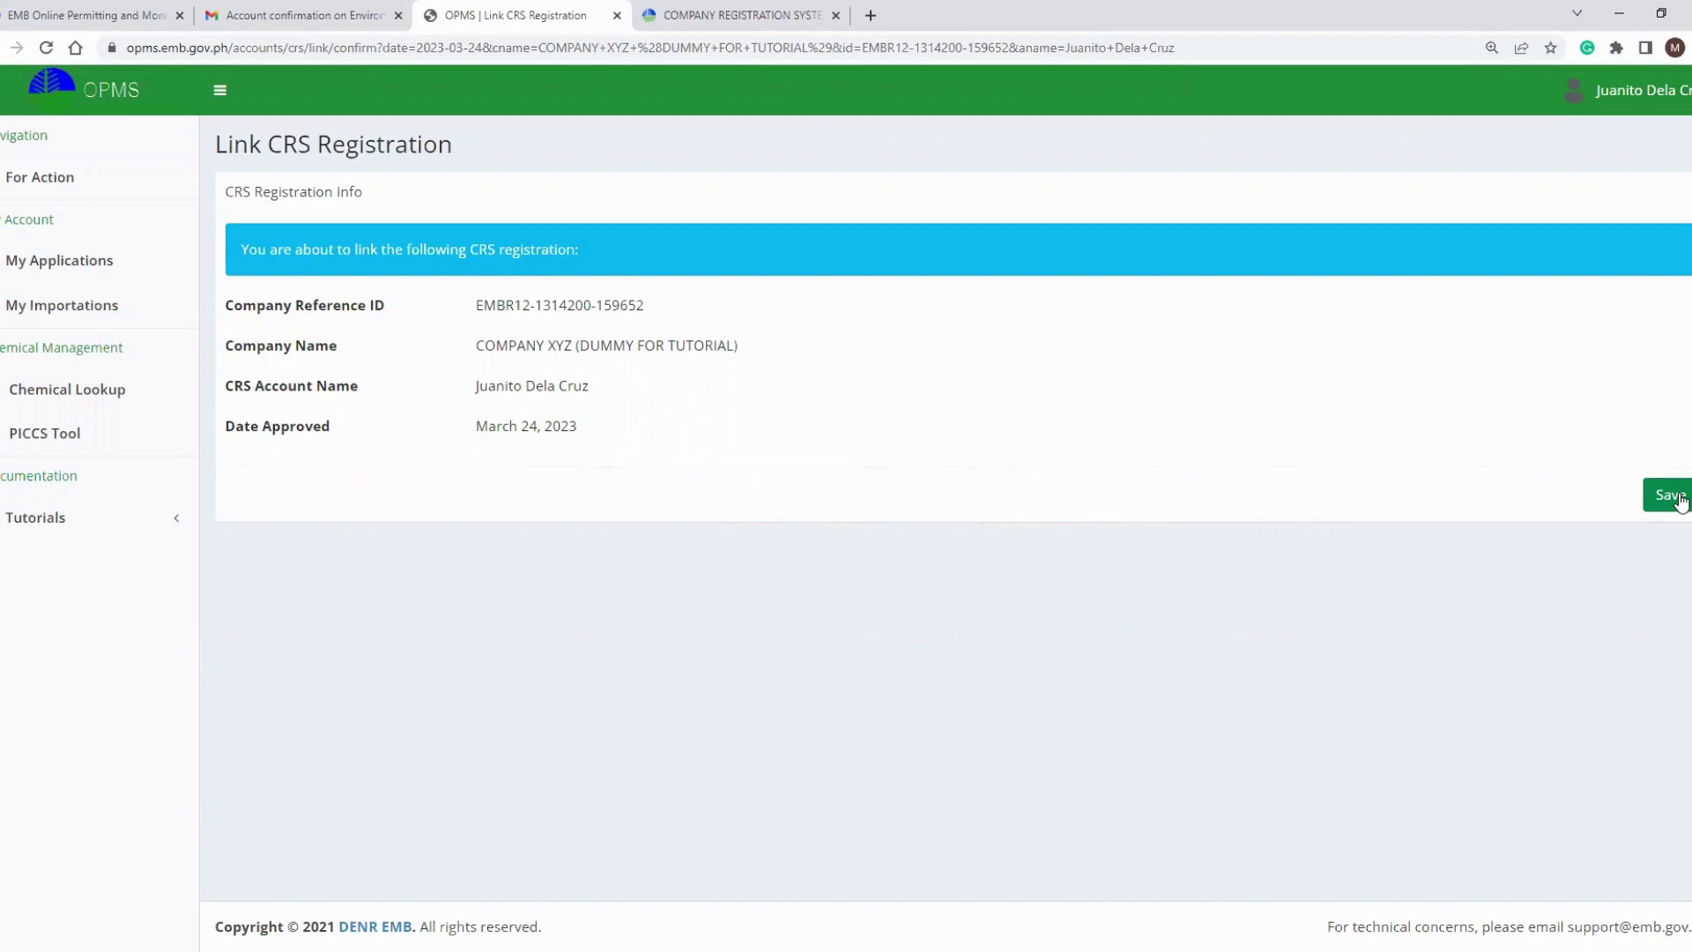
pyautogui.click(1679, 496)
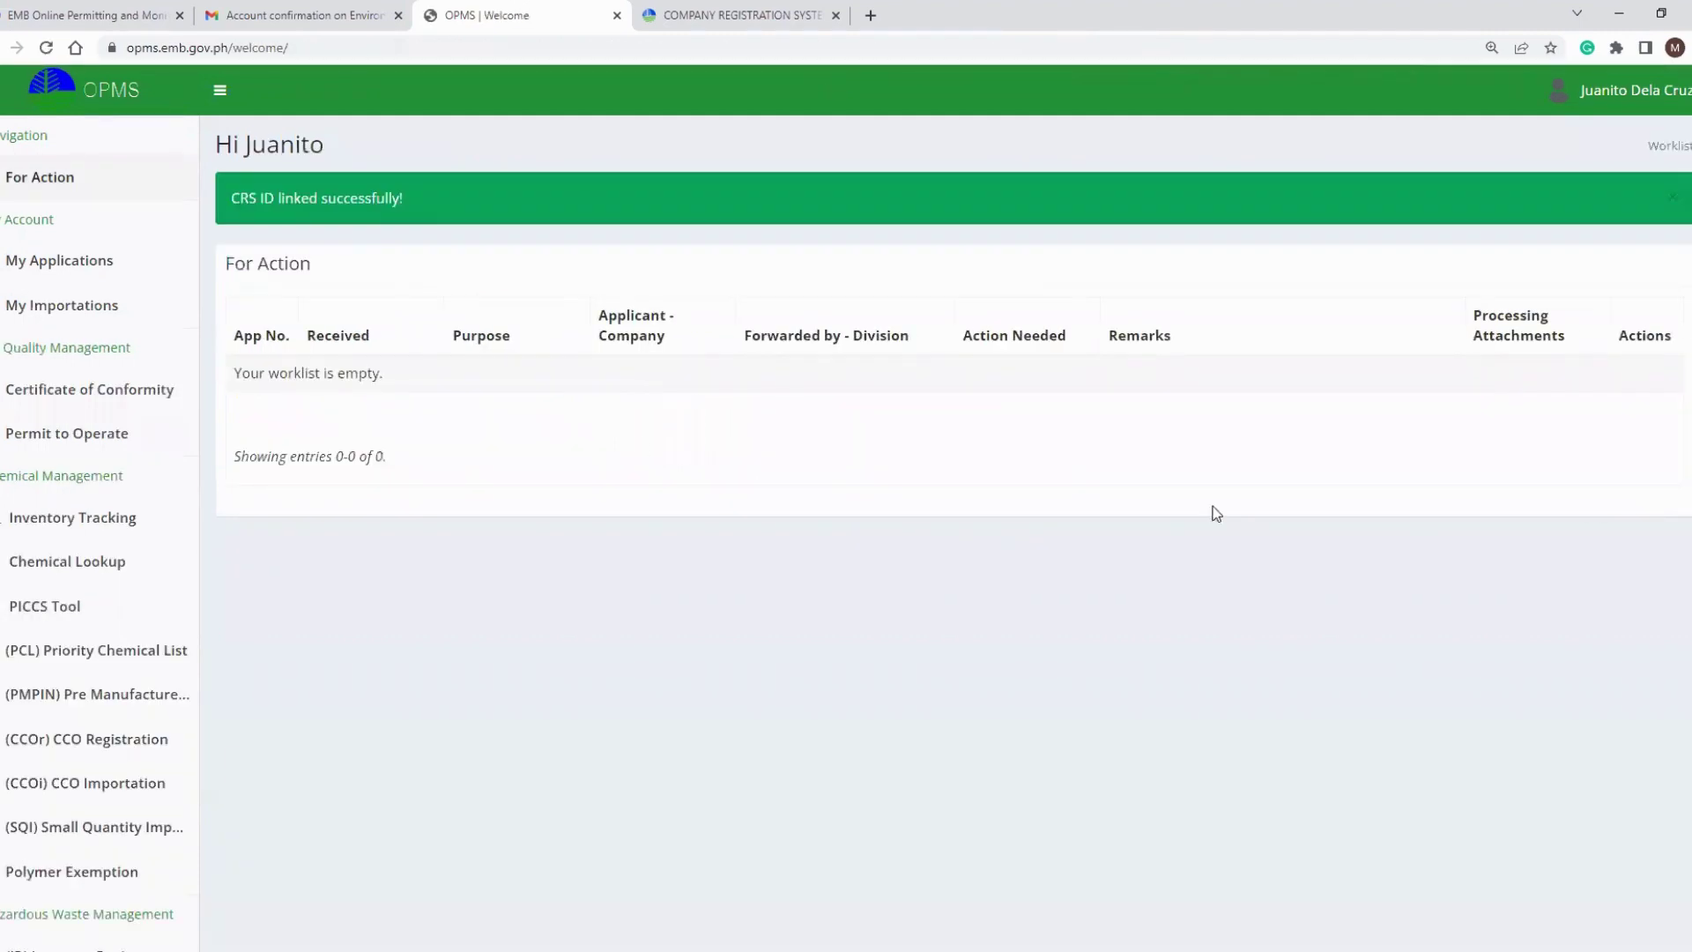